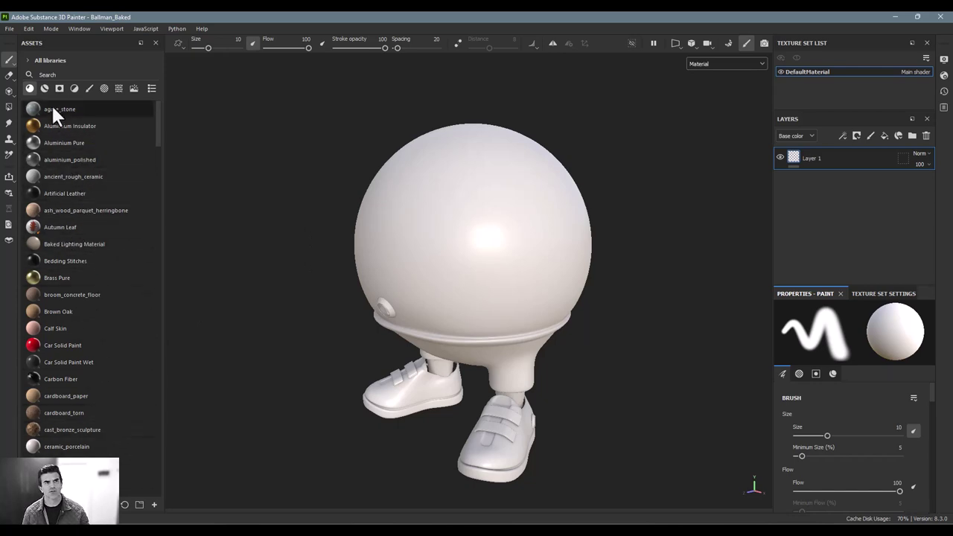
Search the Assets for 'conch' and drag Concrete Simple onto Ballman as a new layer
scroll(83, 269, down, 5)
scroll(84, 272, down, 6)
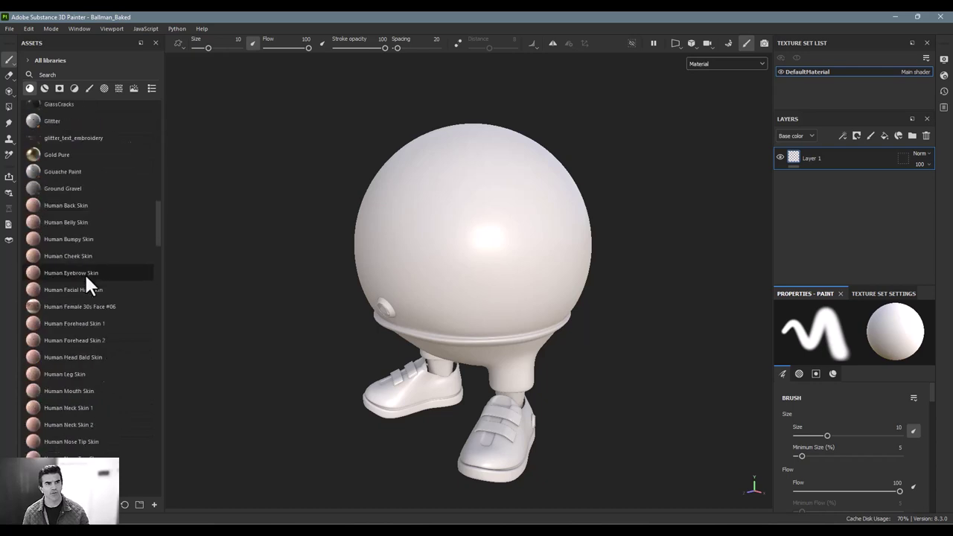
scroll(86, 275, up, 11)
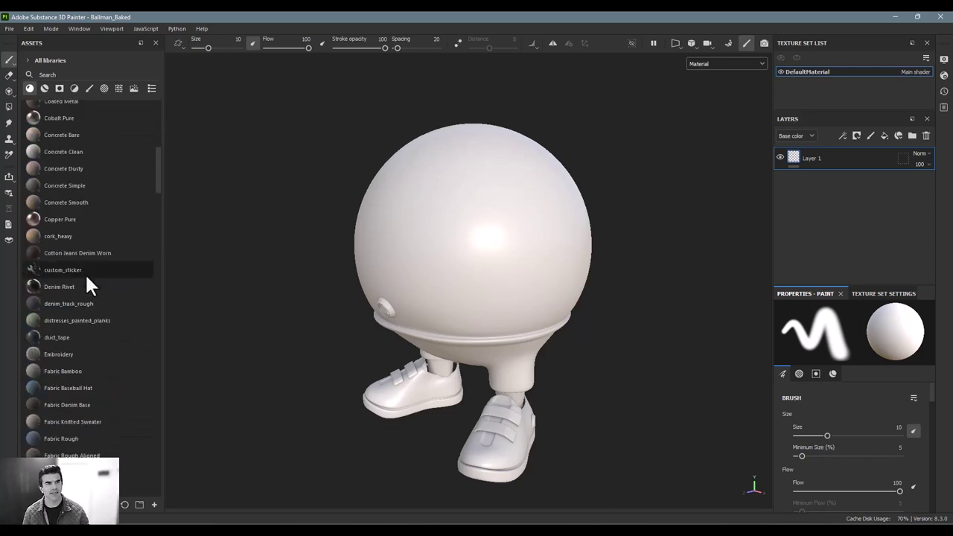
click(54, 74)
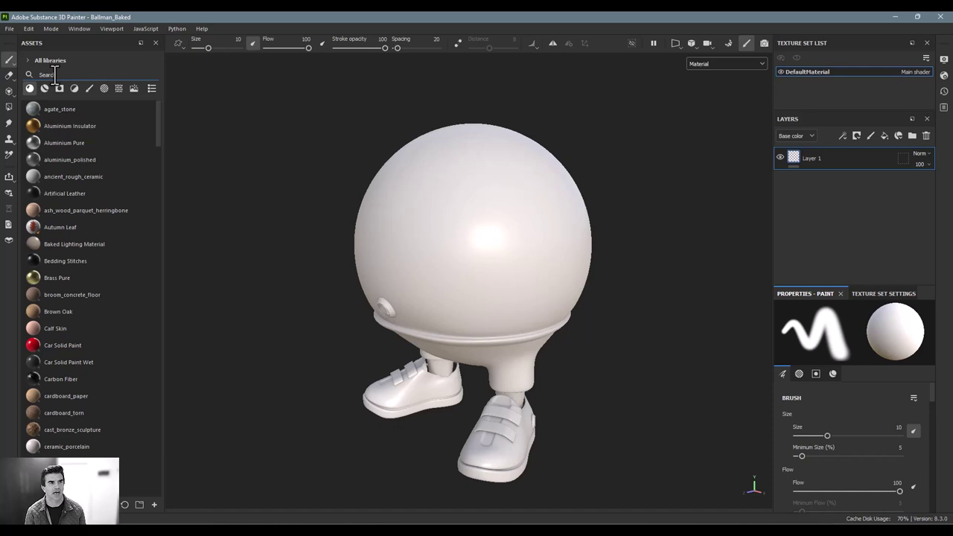
text(conc)
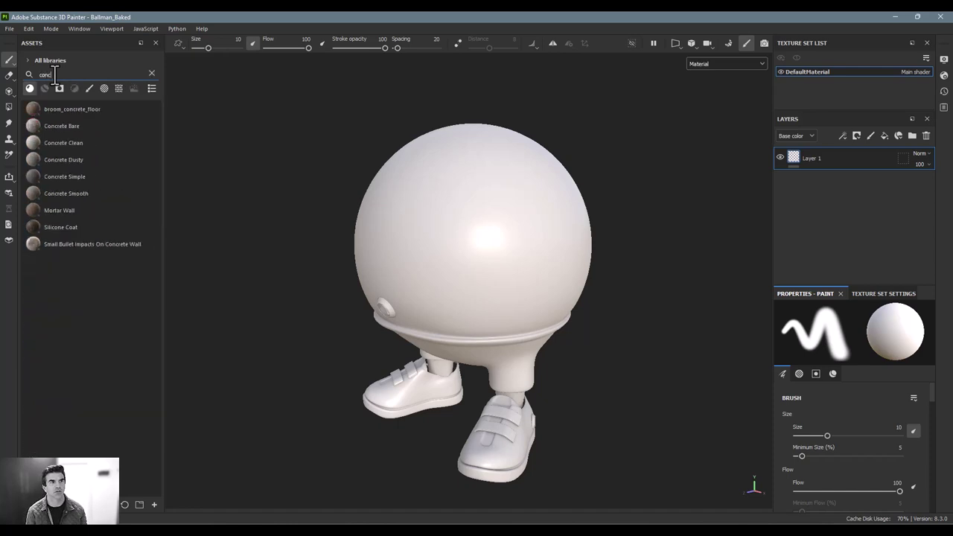
text(h)
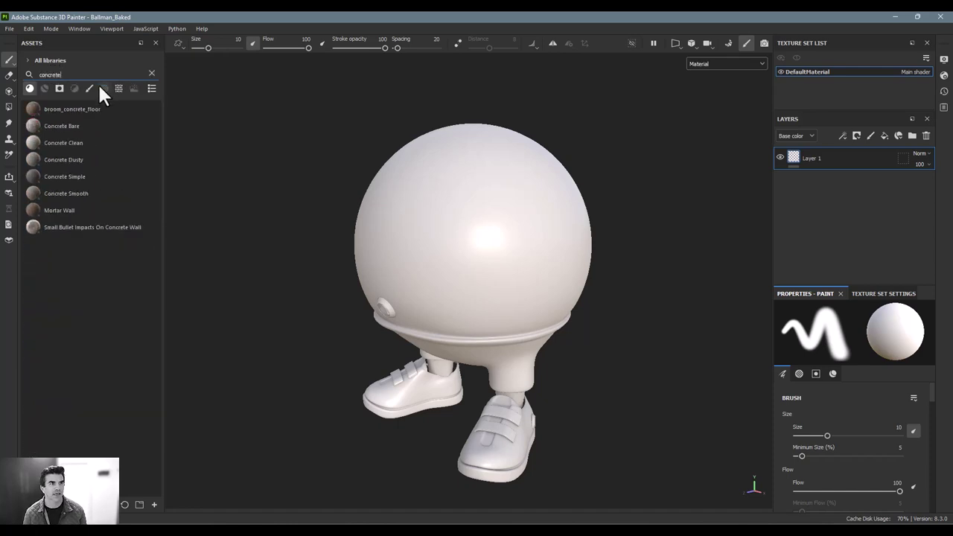
drag(72, 177, 454, 213)
alt+drag(464, 305, 476, 256)
scroll(476, 256, up, 2)
alt+middle_drag(476, 255, 546, 237)
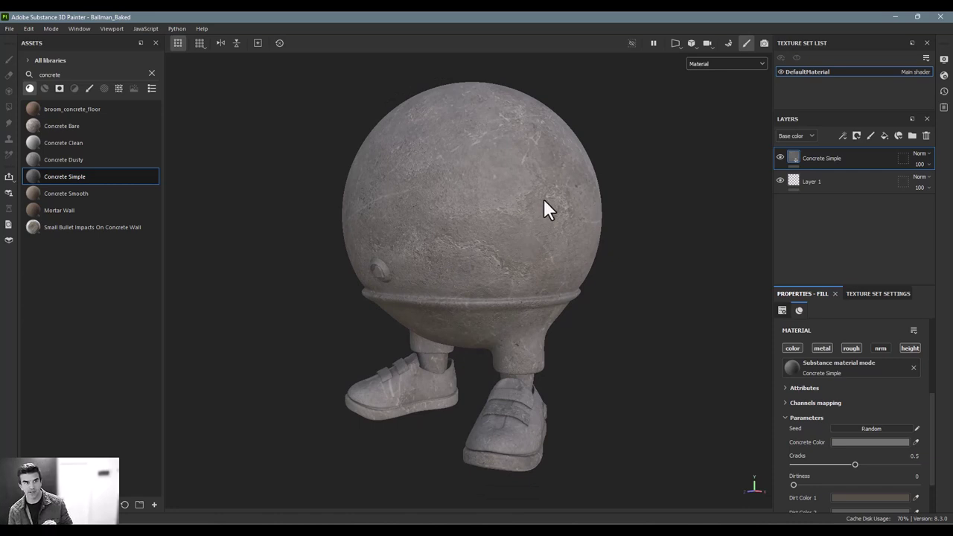
Clear the asset search and try a reddish Concrete Color before keeping the grey
click(152, 73)
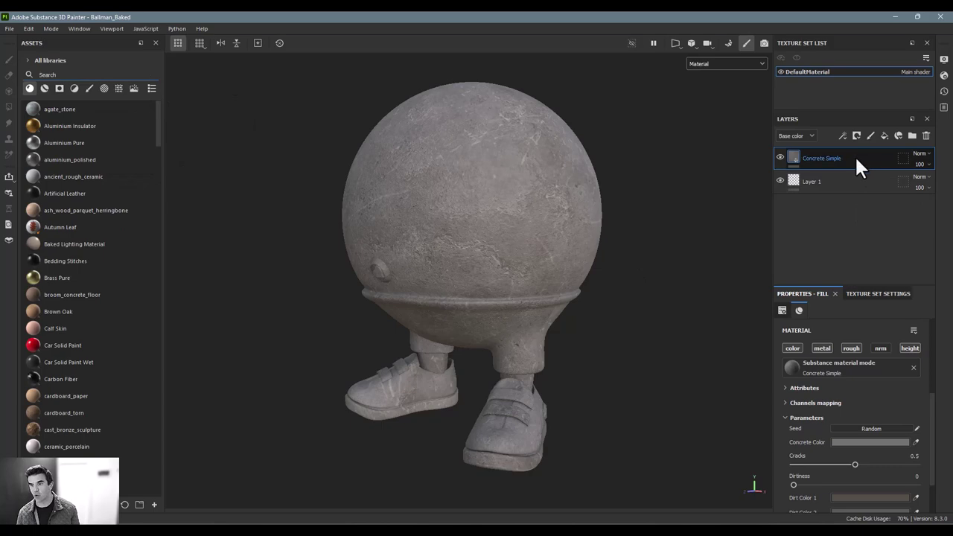
scroll(860, 388, down, 1)
click(870, 412)
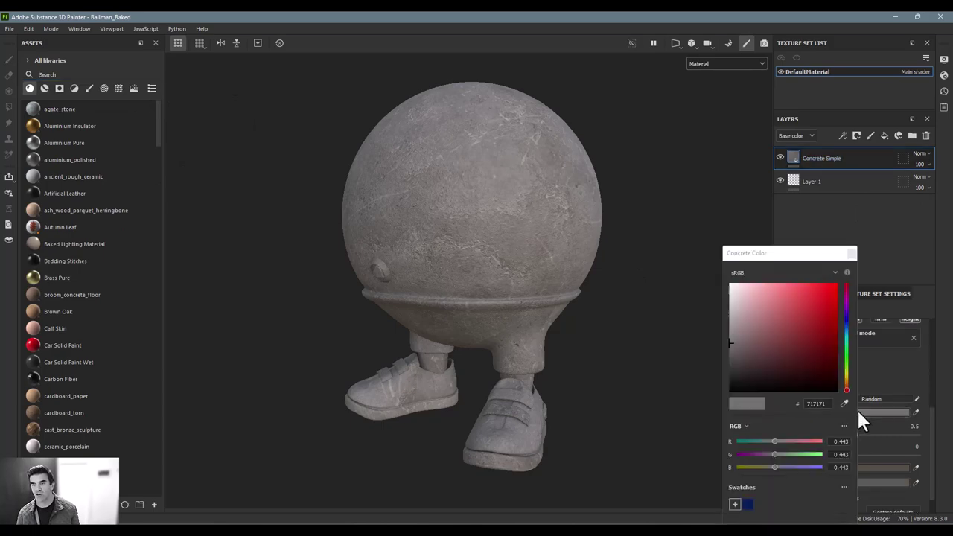
drag(782, 344, 723, 338)
click(852, 253)
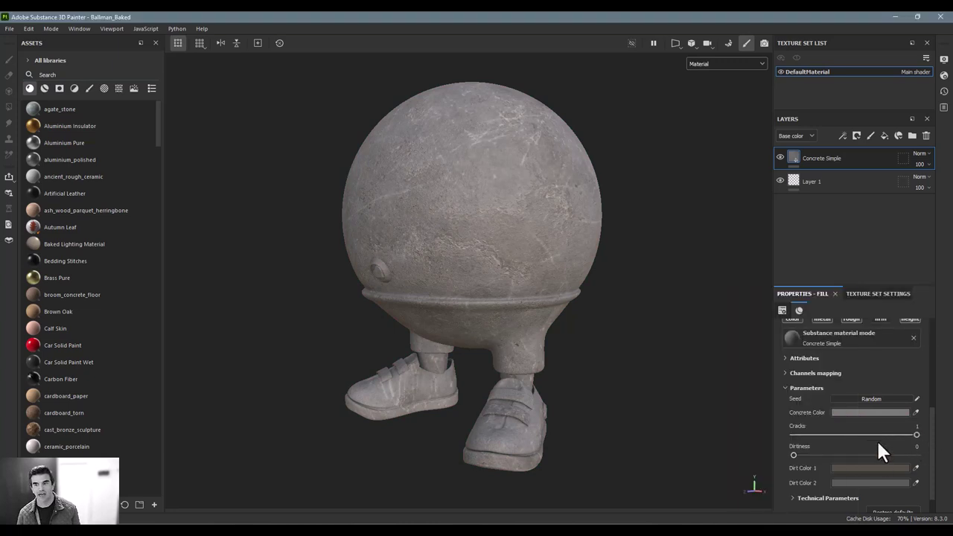
Raise the concrete's Dirtiness to 1
scroll(834, 439, down, 1)
drag(794, 431, 925, 447)
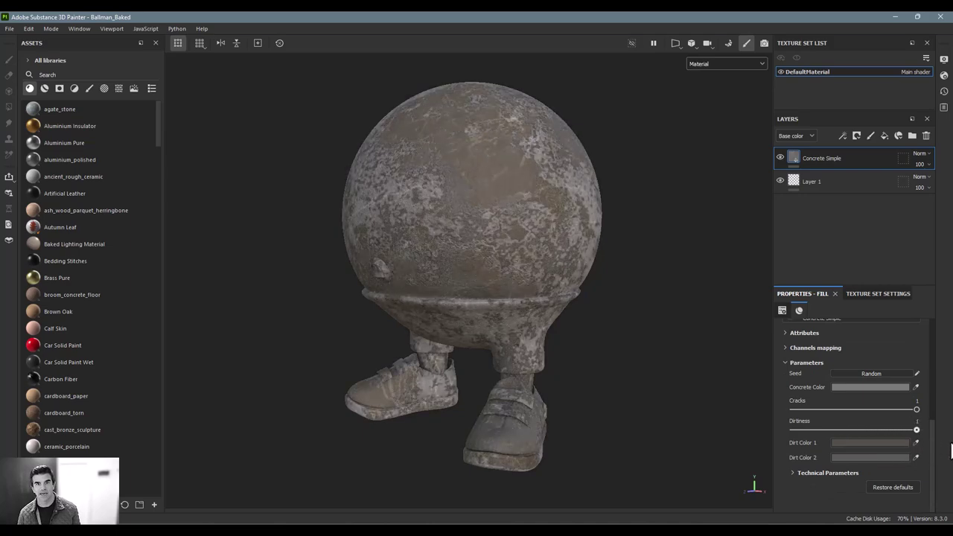
alt+drag(622, 261, 588, 246)
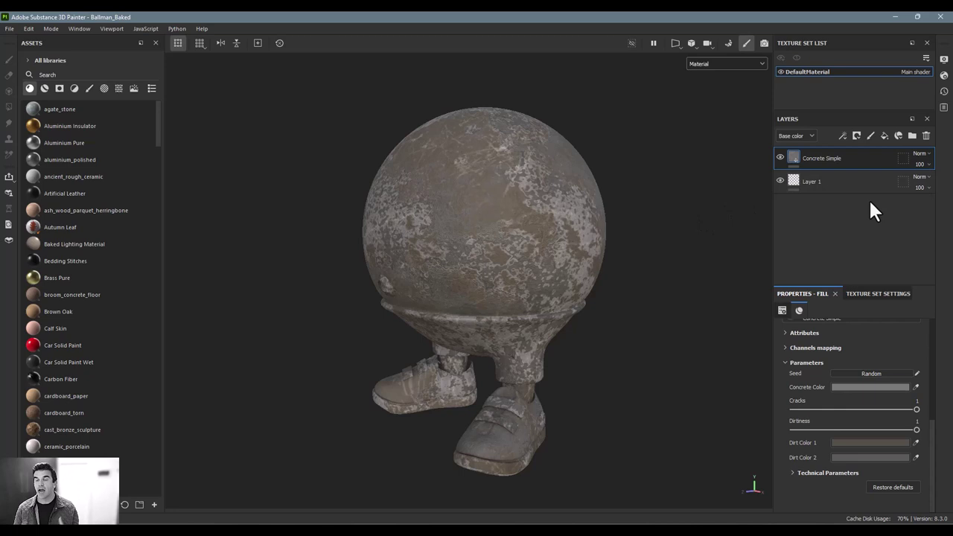
Add Fill layer 1 above Concrete Simple and zoom in to inspect the white head
click(885, 134)
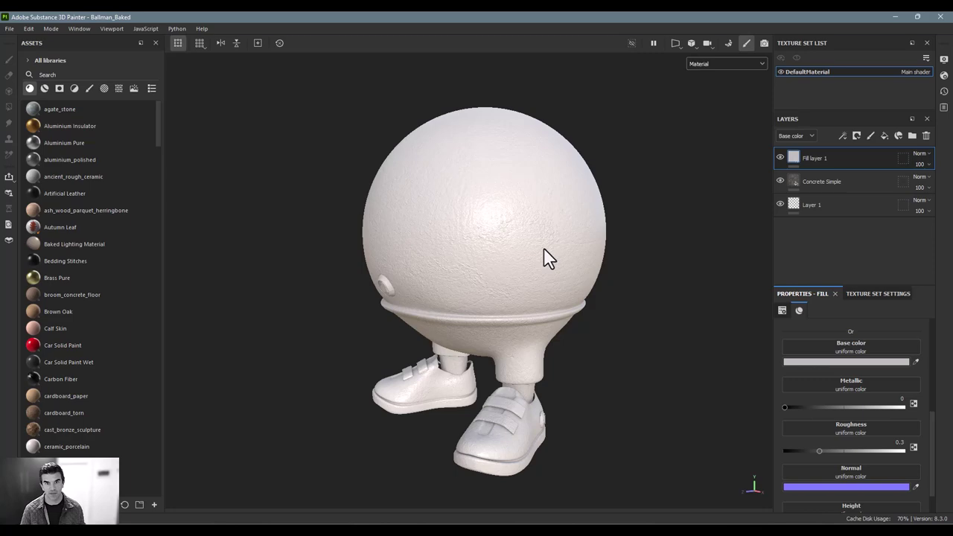
alt+right_drag(481, 251, 585, 283)
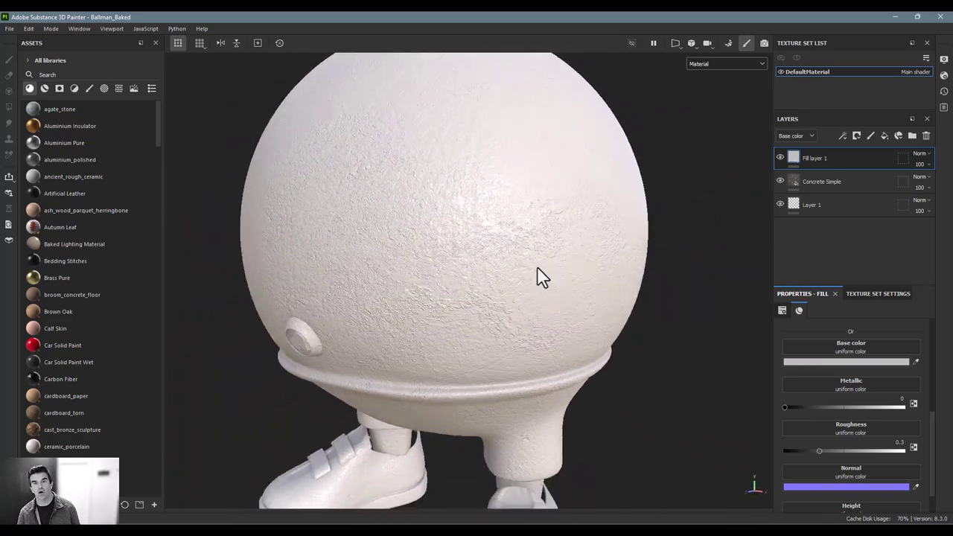
alt+middle_drag(543, 276, 602, 385)
alt+right_drag(602, 384, 660, 334)
alt+middle_drag(660, 334, 600, 229)
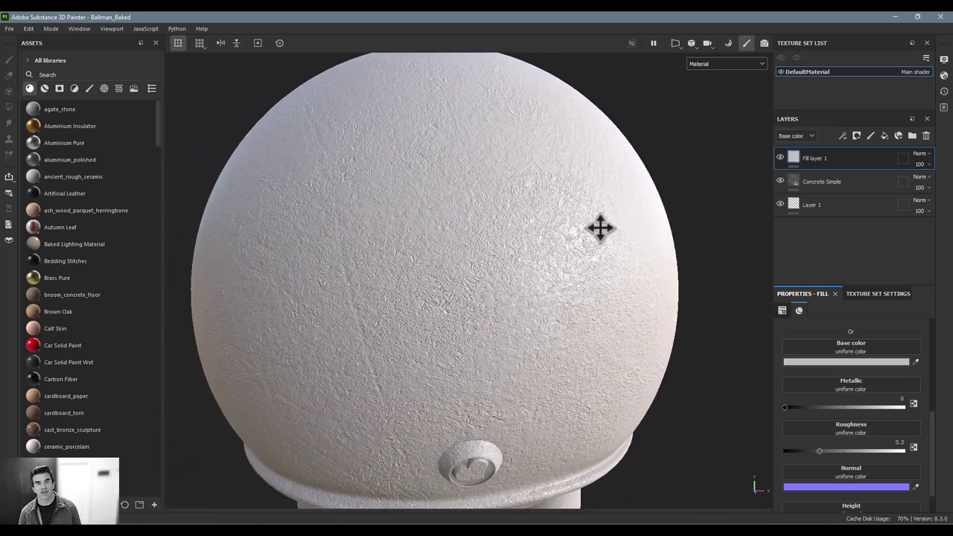
alt+drag(600, 228, 468, 236)
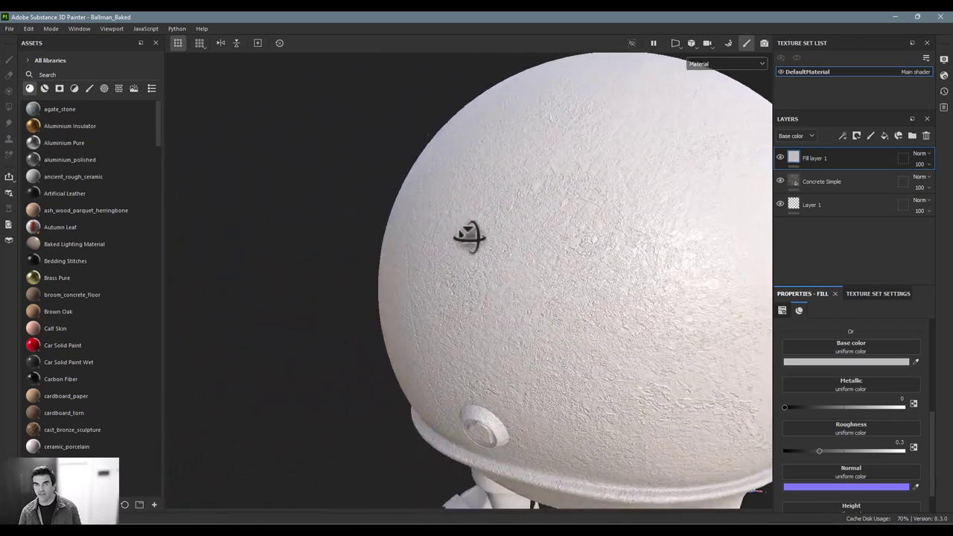
mouse_move(469, 236)
alt+middle_down()
mouse_move(489, 240)
mouse_move(470, 237)
alt+middle_up()
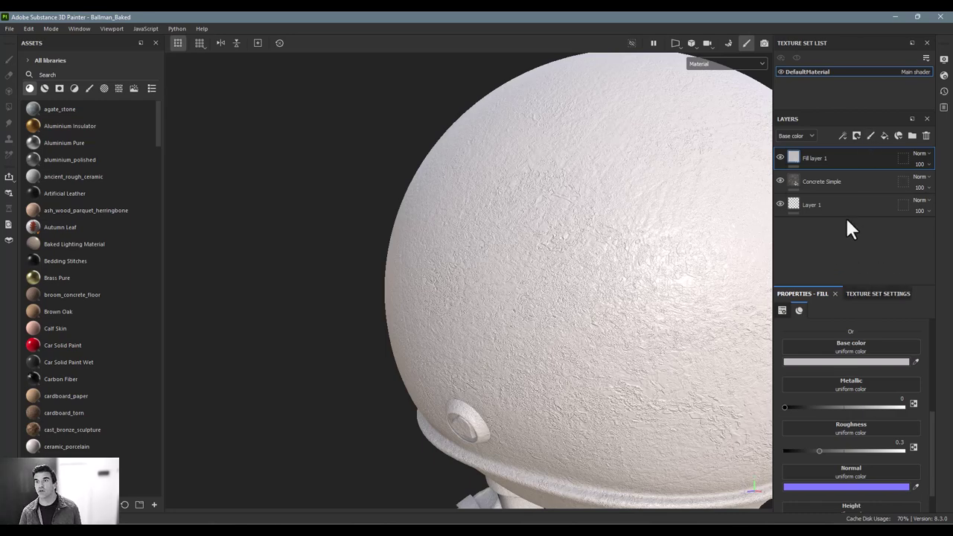
alt+middle_drag(659, 207, 653, 210)
alt+drag(653, 209, 583, 264)
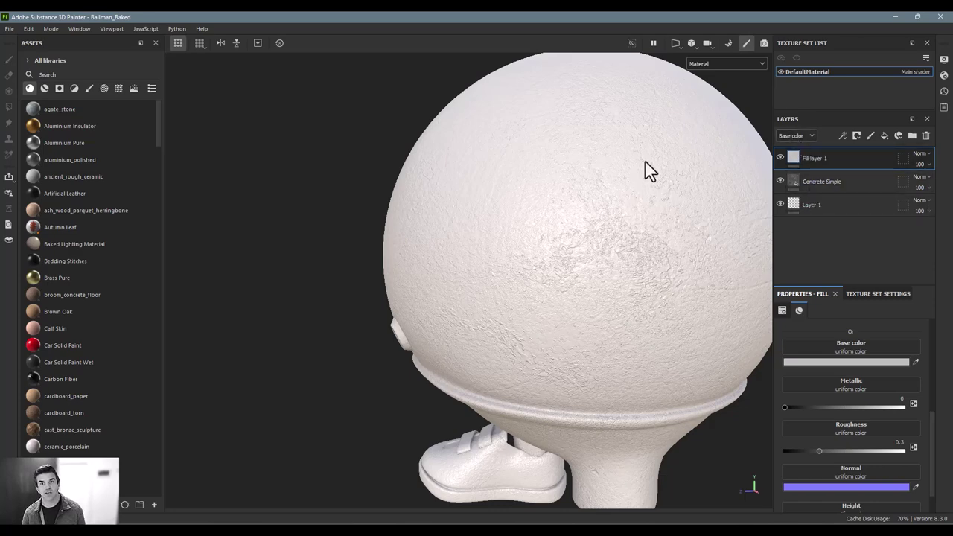
Check Fill layer 1's blend modes without changing them and nudge its opacity
alt+drag(645, 170, 521, 159)
middle_drag(522, 160, 602, 166)
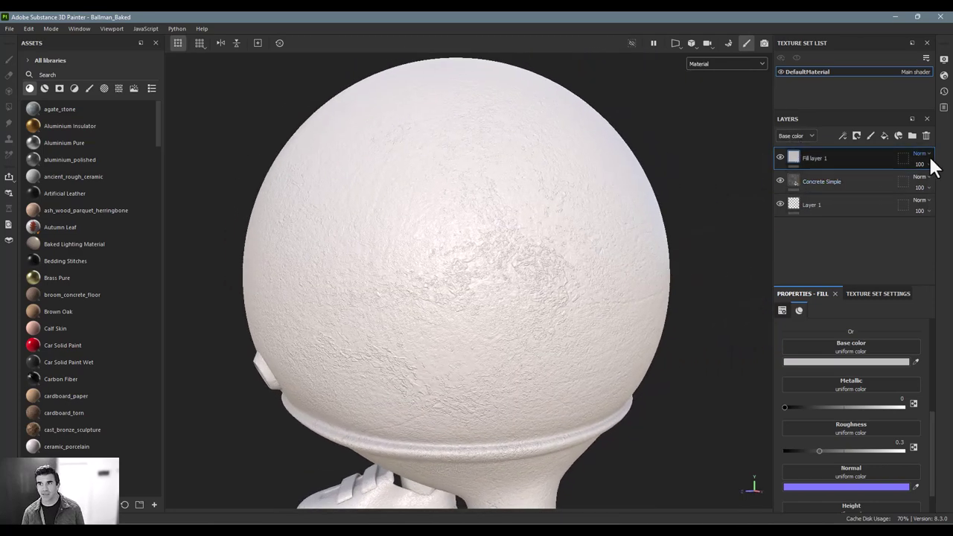
click(921, 154)
click(921, 154)
click(922, 154)
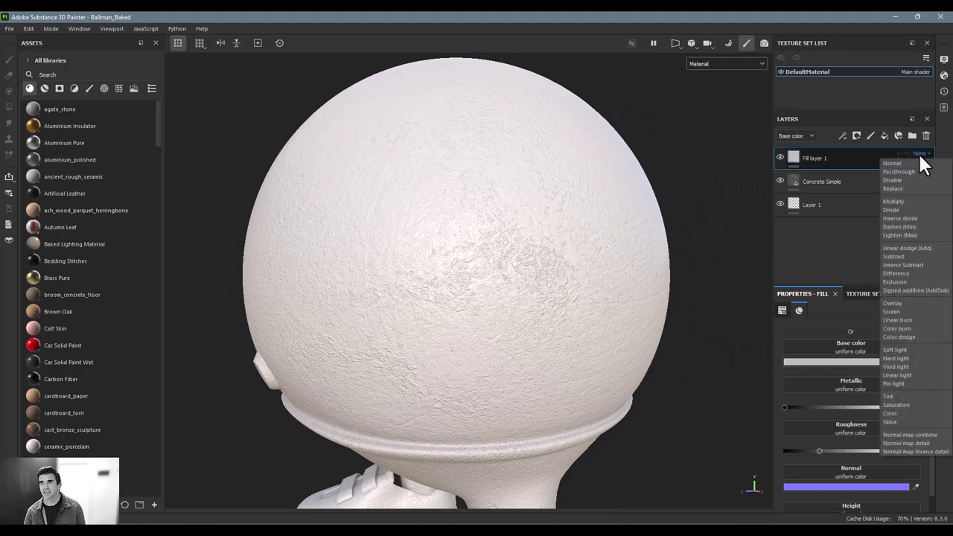
click(927, 151)
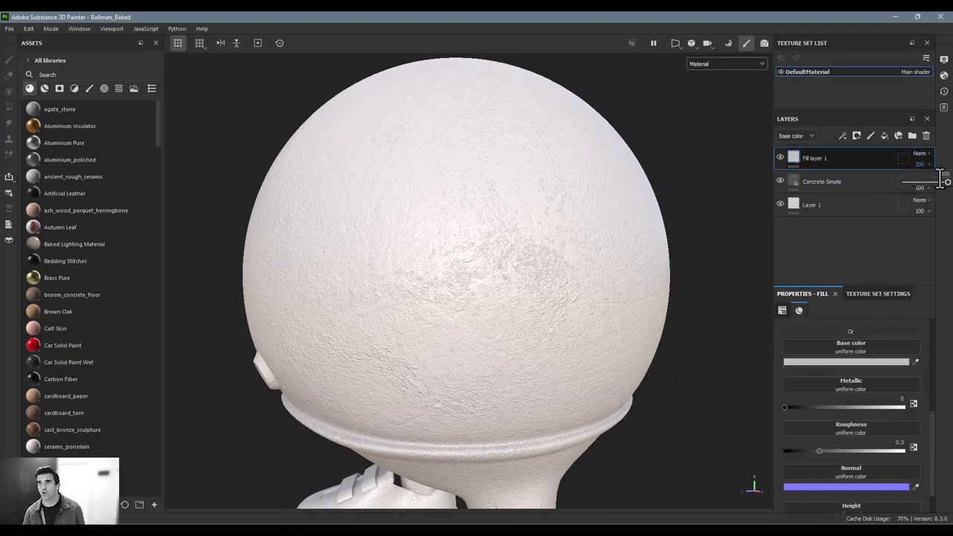
mouse_move(940, 179)
mouse_down()
mouse_move(923, 185)
mouse_move(949, 179)
mouse_up()
Show the Height channel and set Fill layer 1's height blending to Normal
click(802, 135)
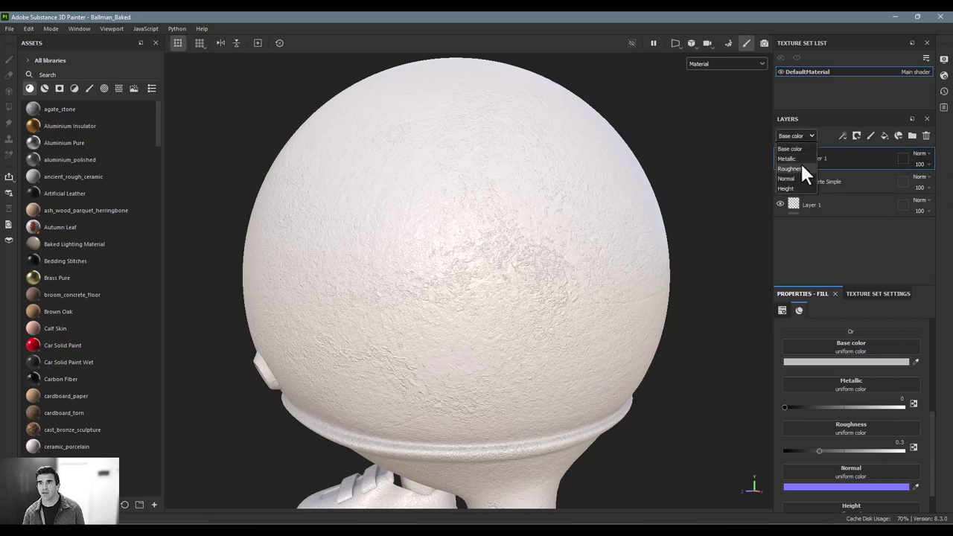
click(796, 187)
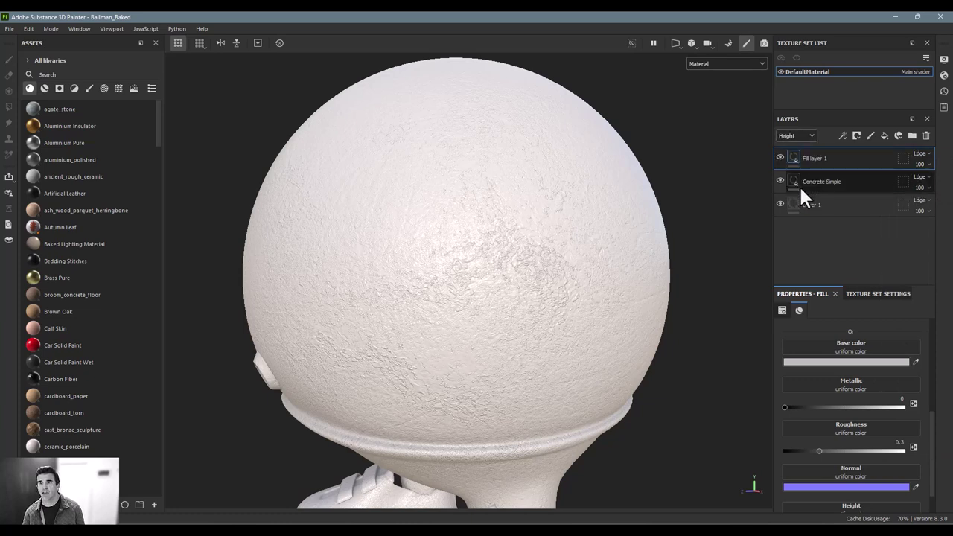
click(841, 182)
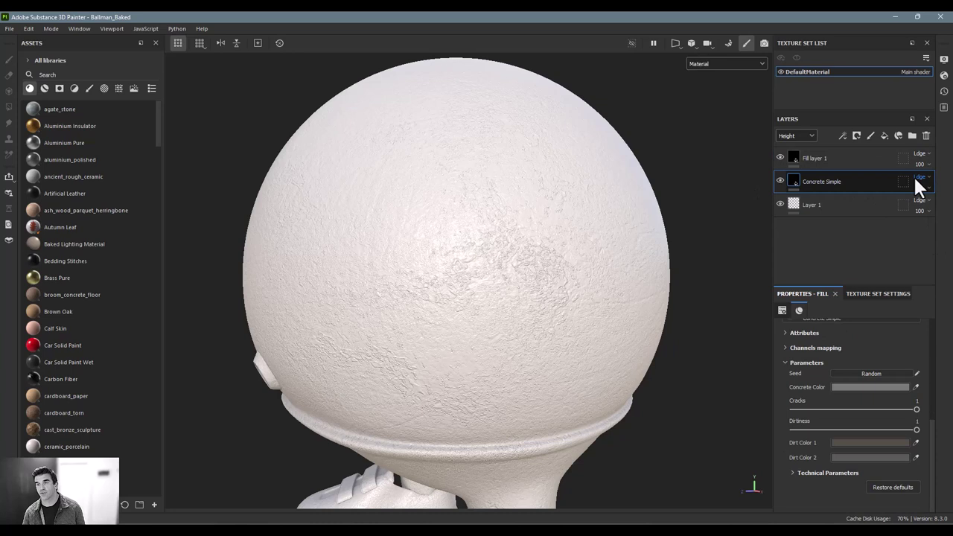
click(919, 177)
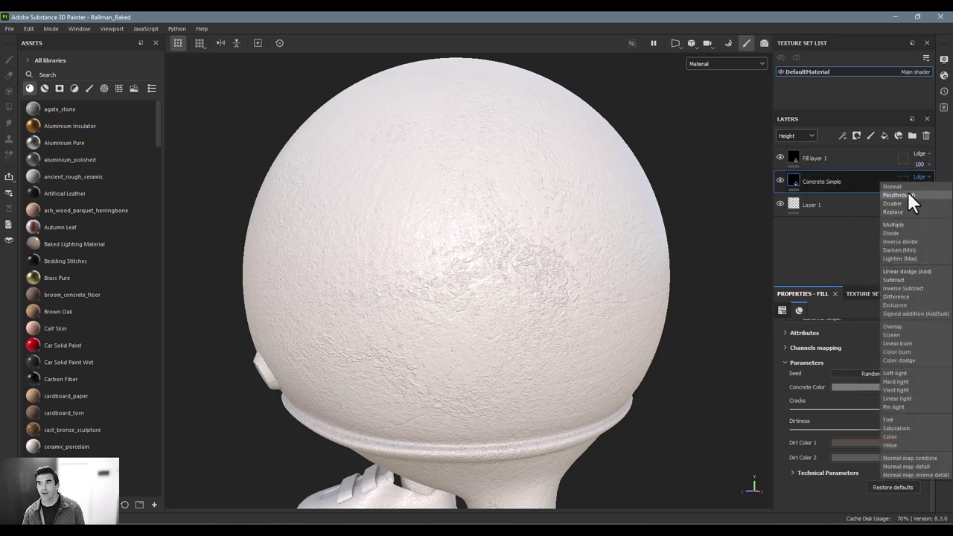
click(815, 159)
click(923, 155)
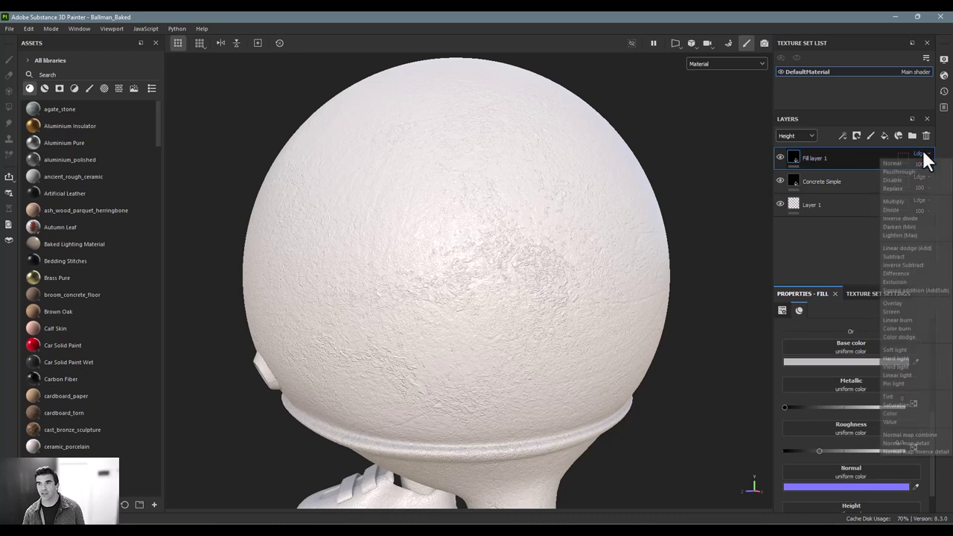
click(915, 160)
alt+drag(551, 216, 602, 228)
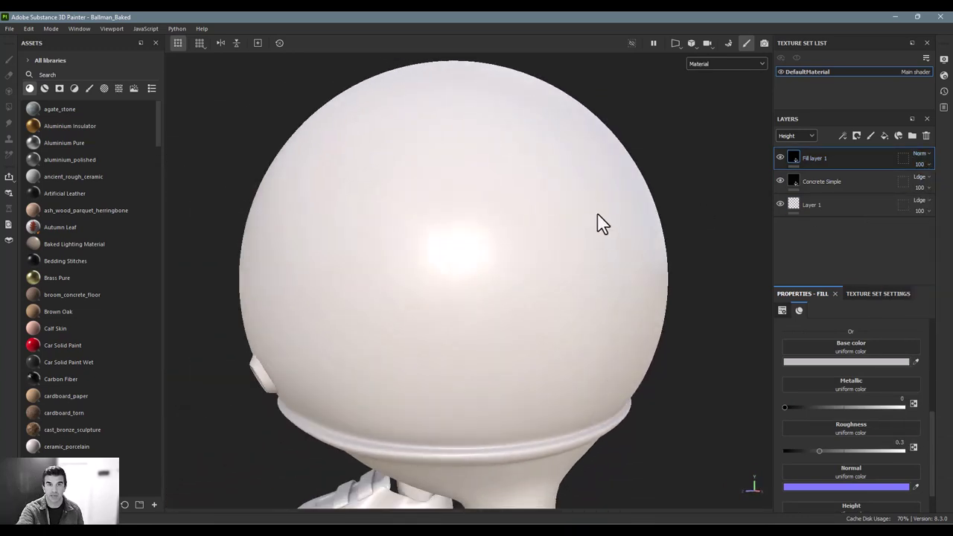
Set Fill layer 1's height blending to Linear dodge (Add), zero Concrete Simple's height, and return to Base color
click(921, 154)
click(914, 246)
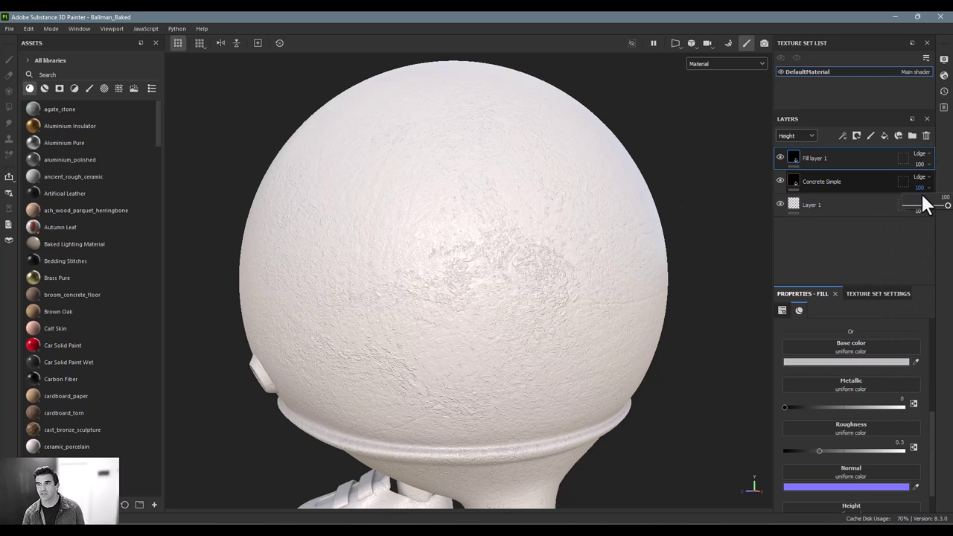
drag(946, 205, 917, 206)
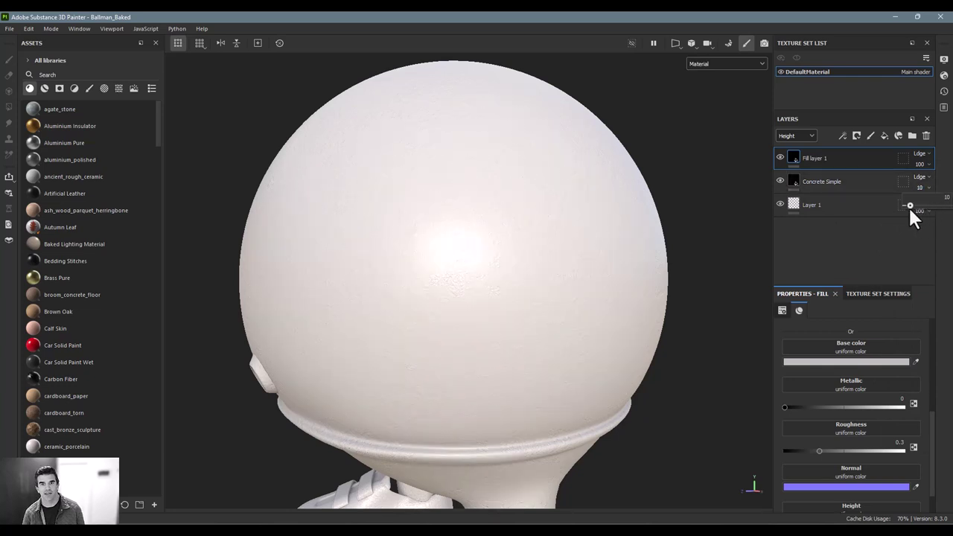
click(791, 136)
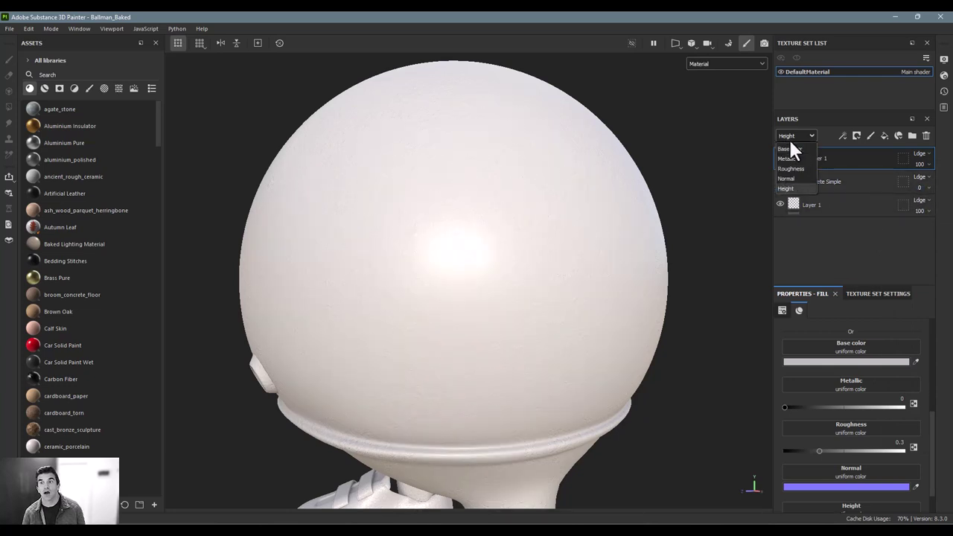
click(800, 151)
alt+drag(670, 169, 575, 164)
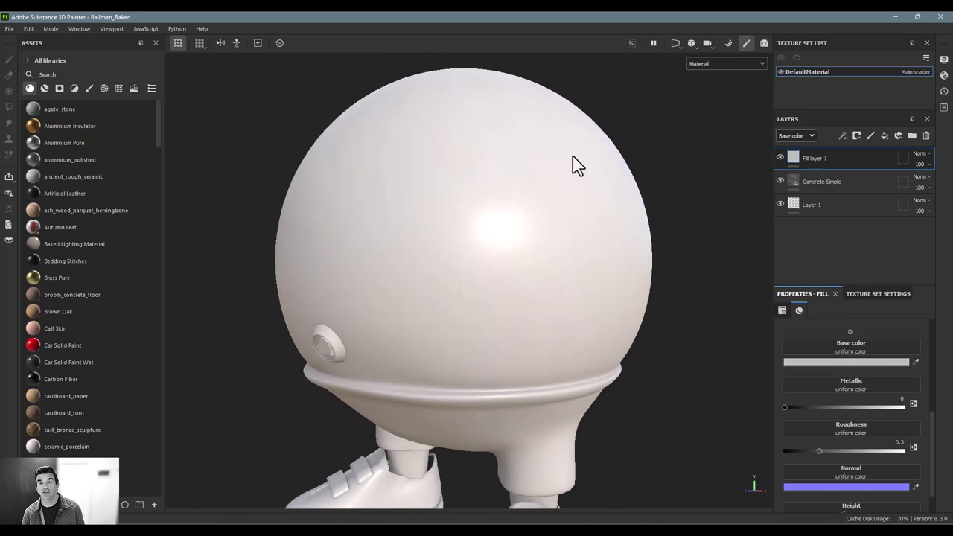
Delete Concrete Simple and apply Fabric Suit Vintage, found by searching 'vint', to the model
click(855, 188)
key(Delete)
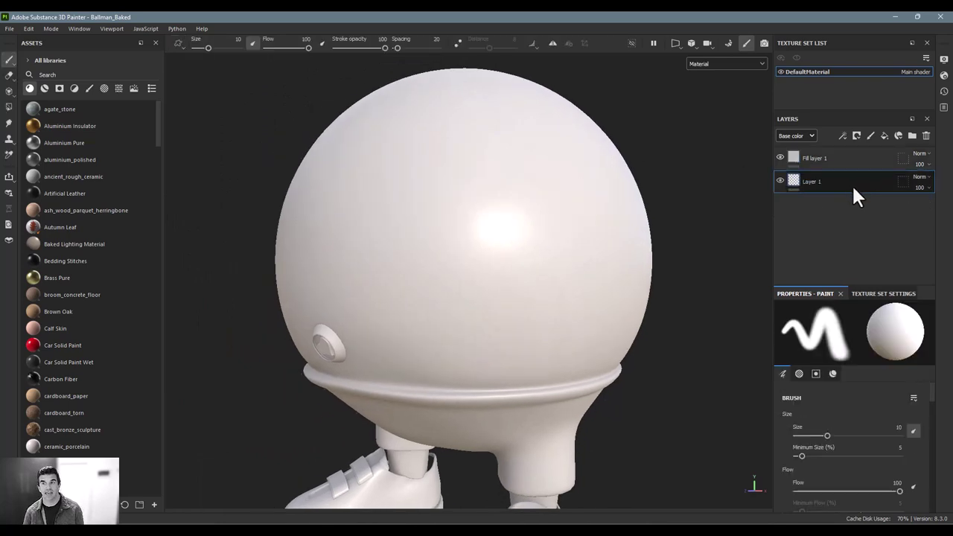
click(81, 75)
text(vint)
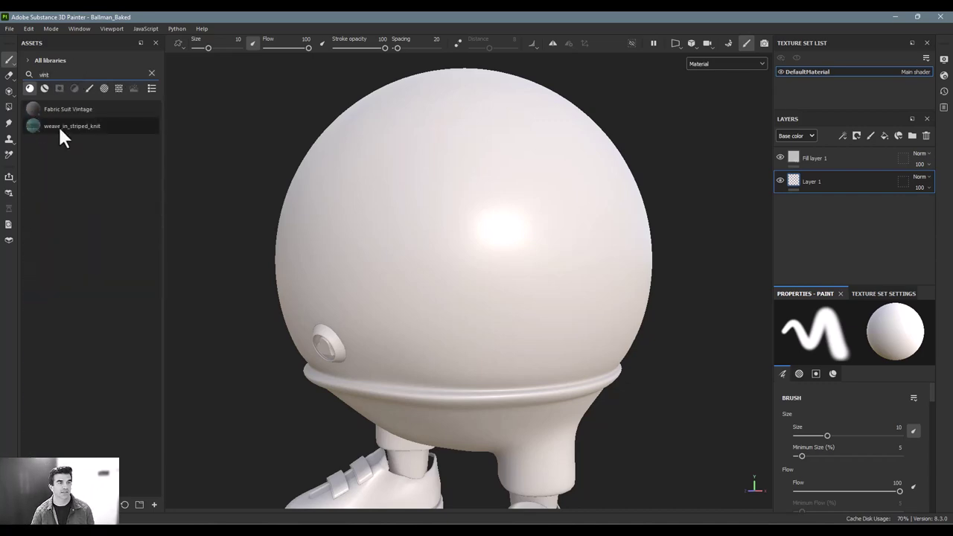
drag(63, 107, 559, 206)
scroll(558, 207, down, 5)
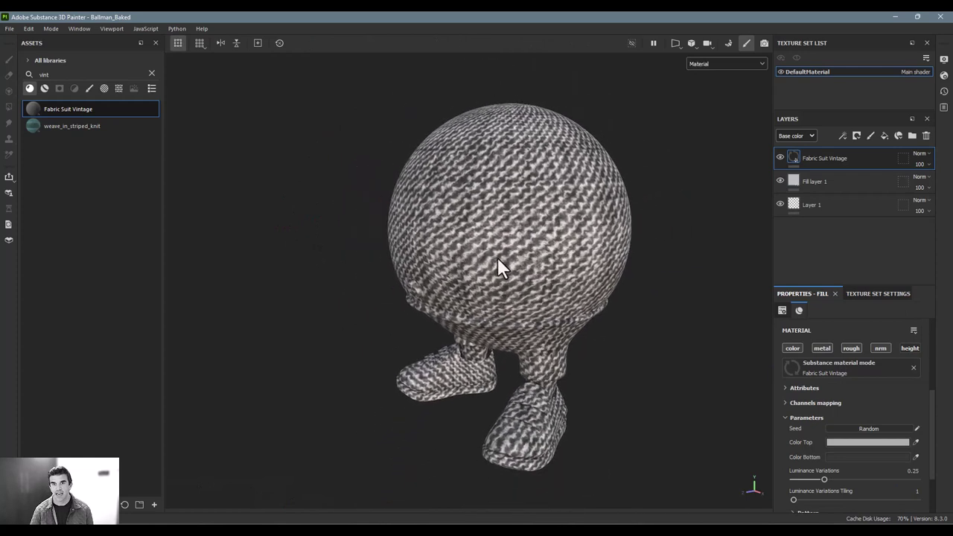
alt+drag(497, 264, 484, 238)
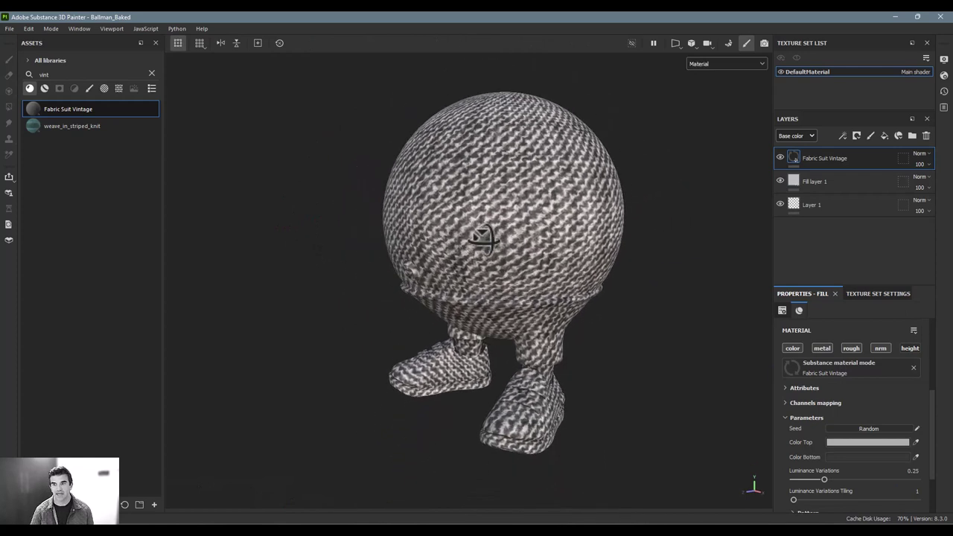
alt+drag(570, 285, 525, 242)
Tint the fabric's Color Top red and set its Tiling to 10
click(859, 439)
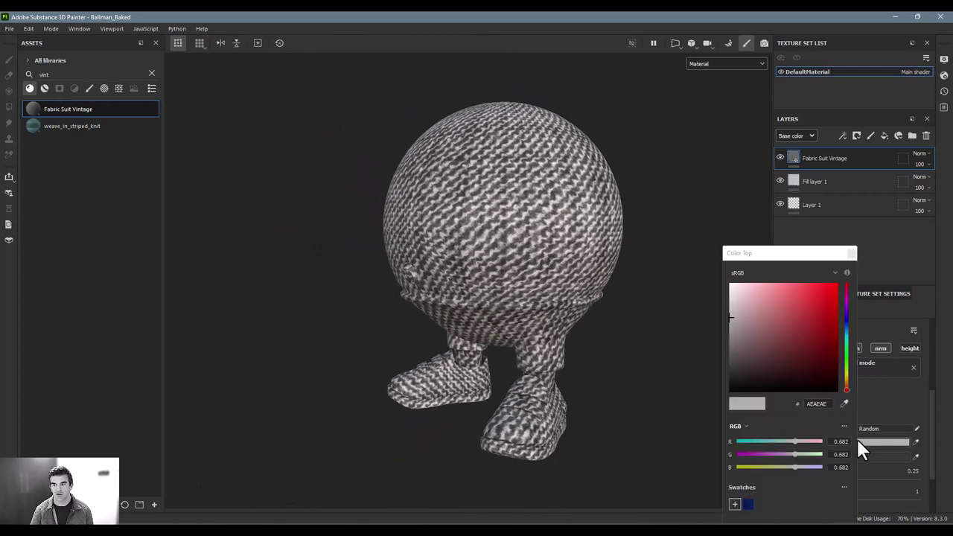
drag(788, 325, 790, 314)
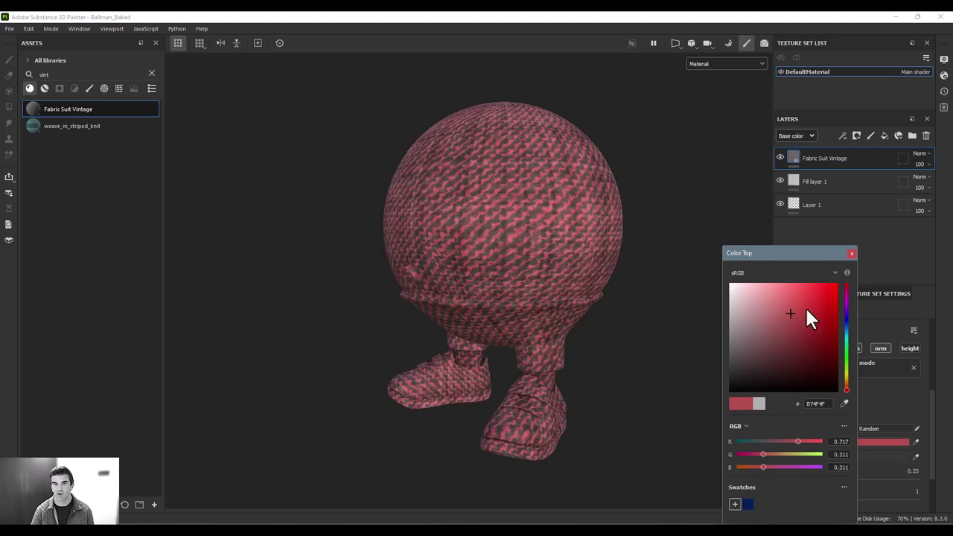
click(852, 253)
scroll(860, 435, up, 3)
scroll(866, 439, up, 2)
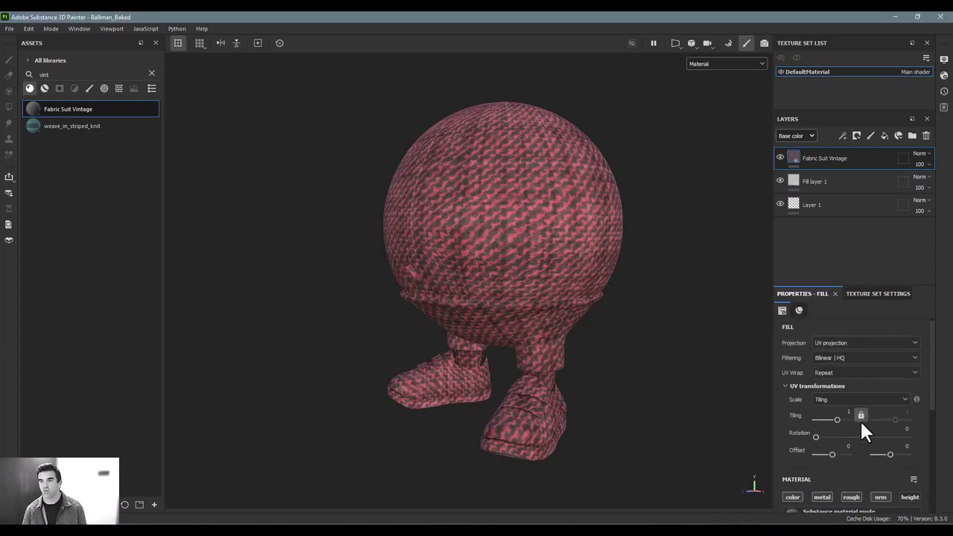
click(850, 414)
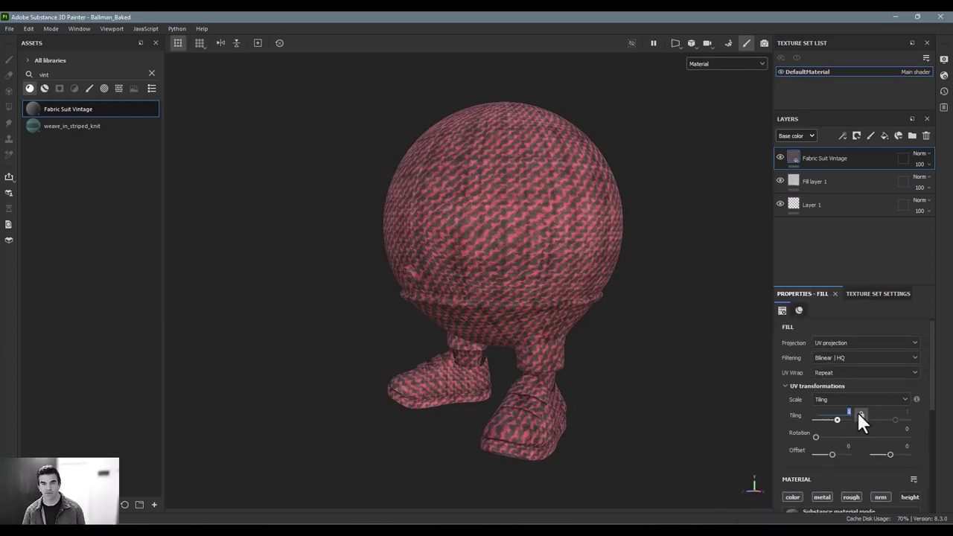
text(10)
key(Return)
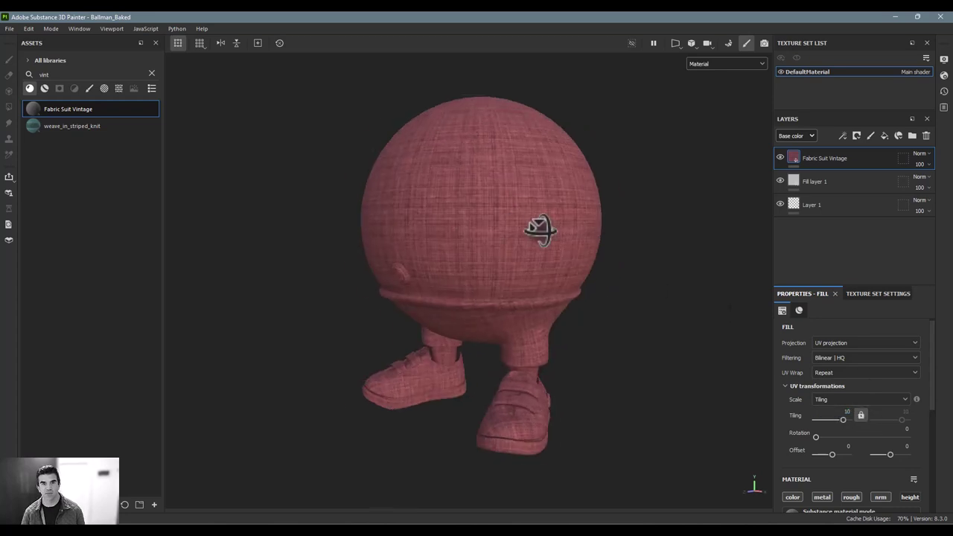
alt+drag(538, 228, 565, 268)
alt+right_drag(565, 268, 859, 277)
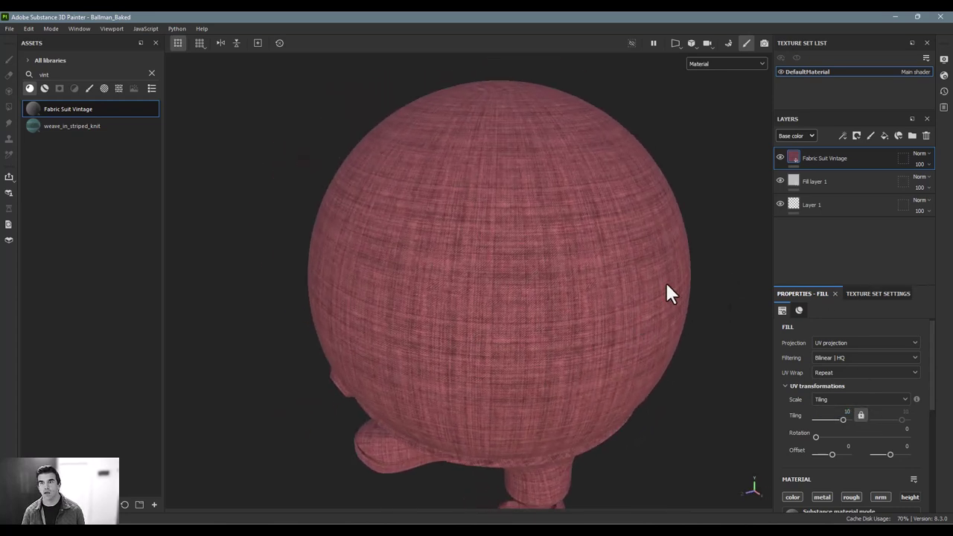
alt+drag(550, 267, 506, 249)
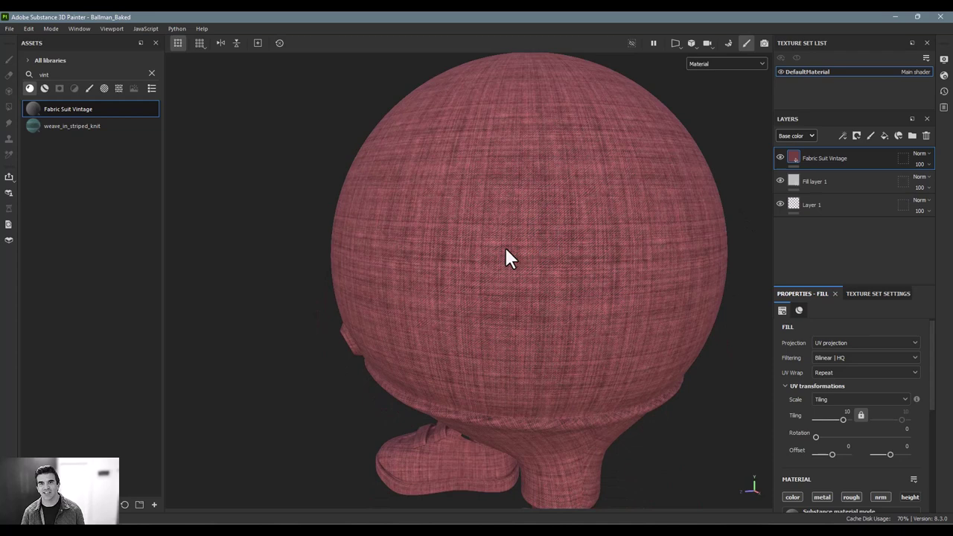
scroll(852, 447, down, 4)
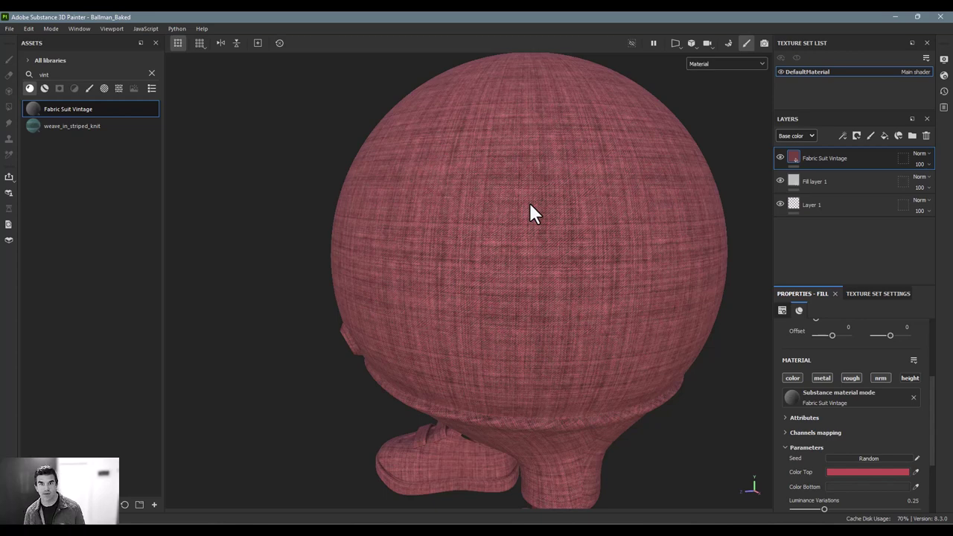
Add Fill layer 2 above the fabric and set its base colour to teal (068081)
click(884, 136)
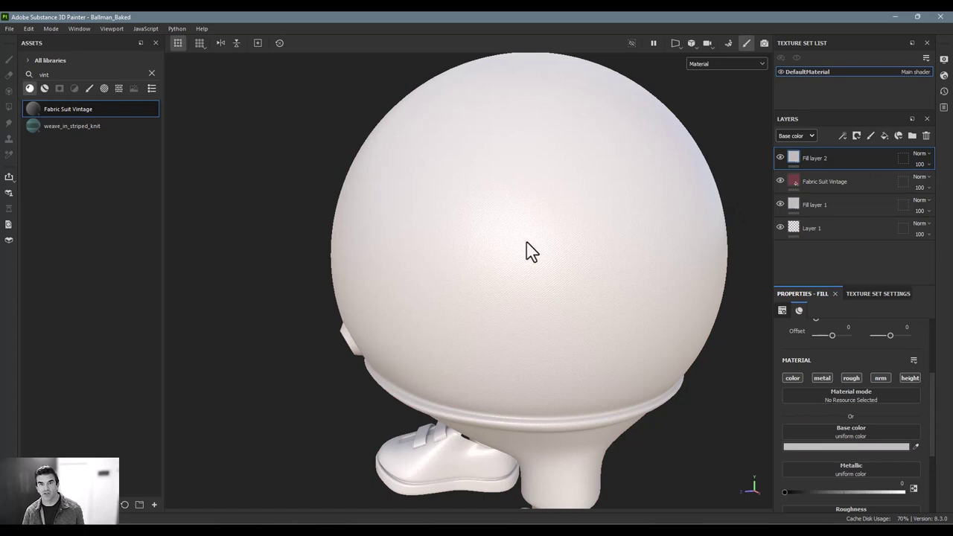
click(883, 433)
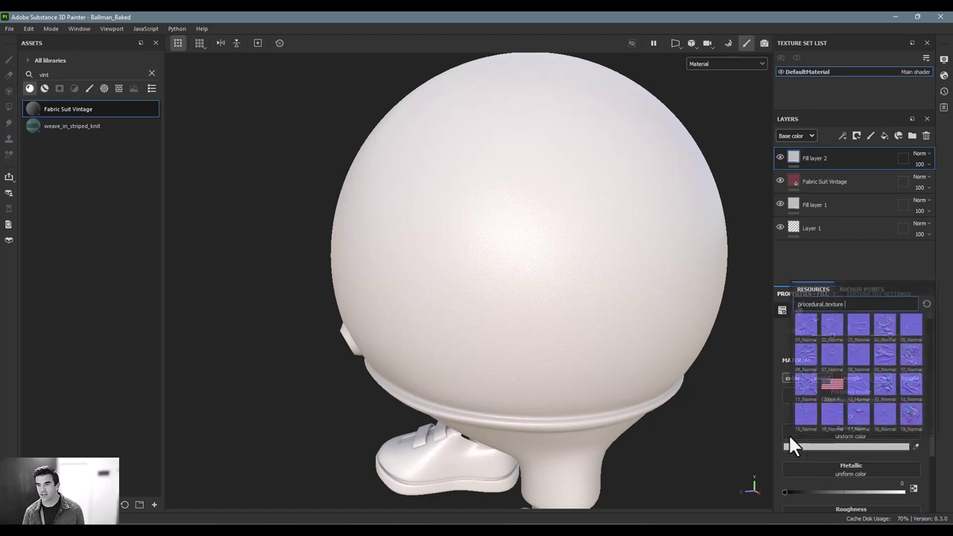
click(789, 435)
click(884, 445)
drag(813, 389, 832, 337)
click(846, 329)
alt+drag(566, 313, 620, 278)
alt+right_drag(621, 278, 810, 294)
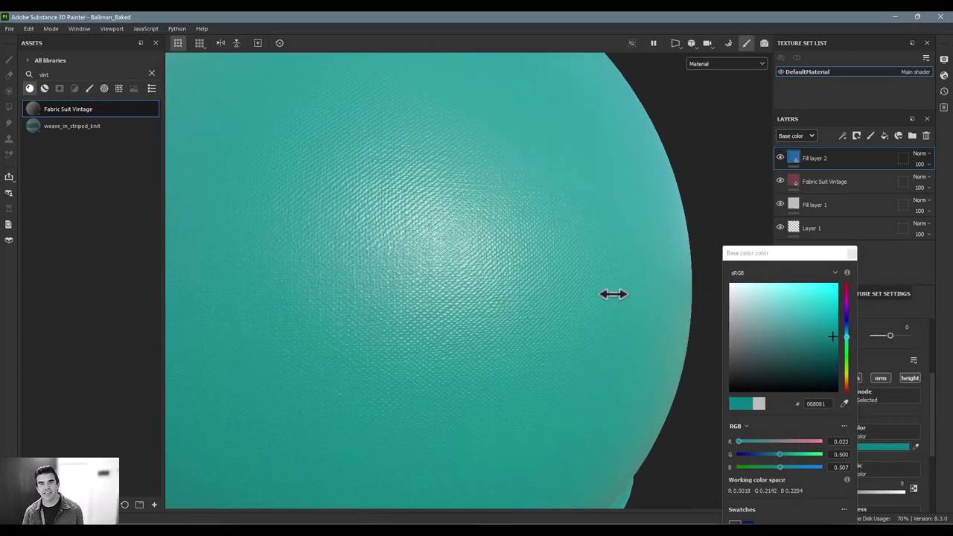
shift+right_drag(613, 294, 639, 304)
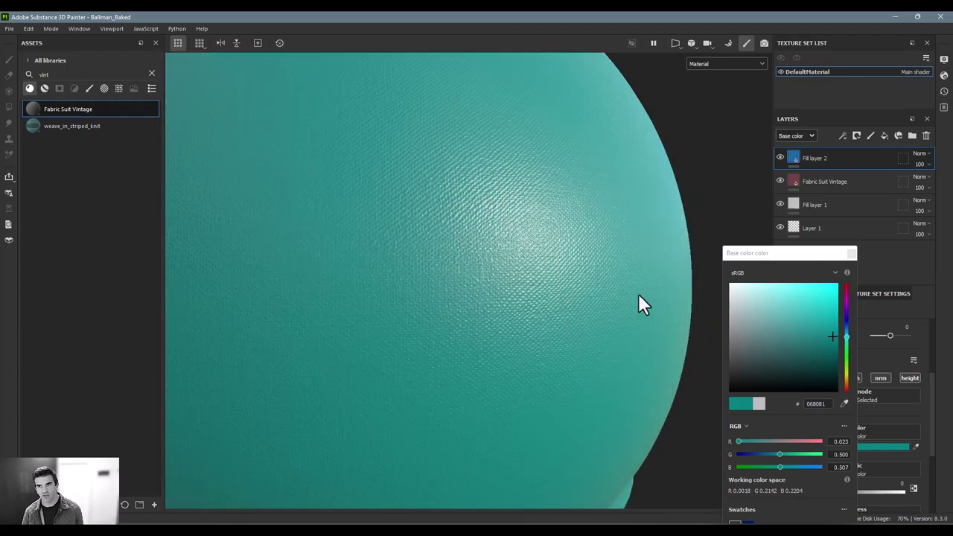
click(851, 253)
Zoom out and orbit to view the teal Ballman from the front-left
alt+right_drag(655, 225, 444, 236)
alt+drag(445, 236, 395, 233)
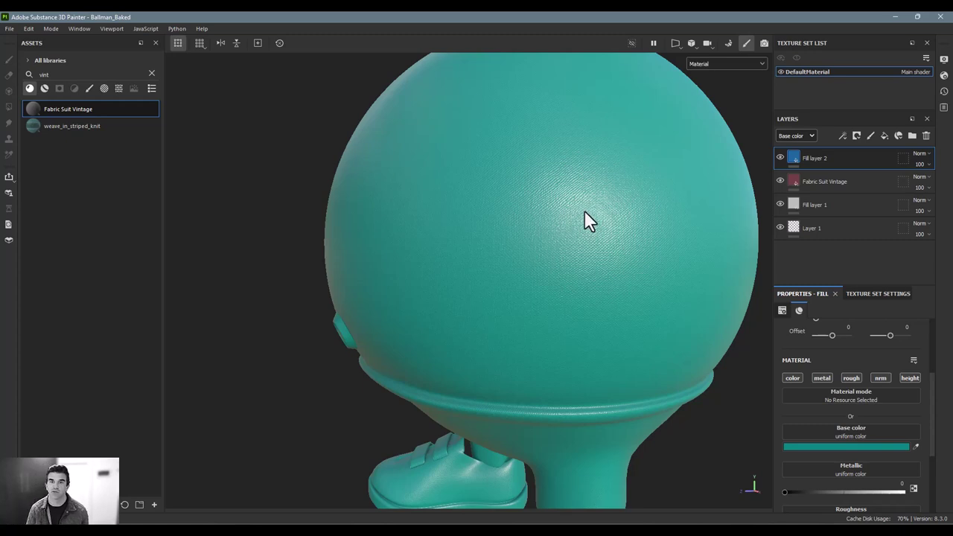
alt+drag(585, 211, 611, 222)
alt+right_drag(610, 221, 485, 230)
alt+drag(469, 221, 450, 219)
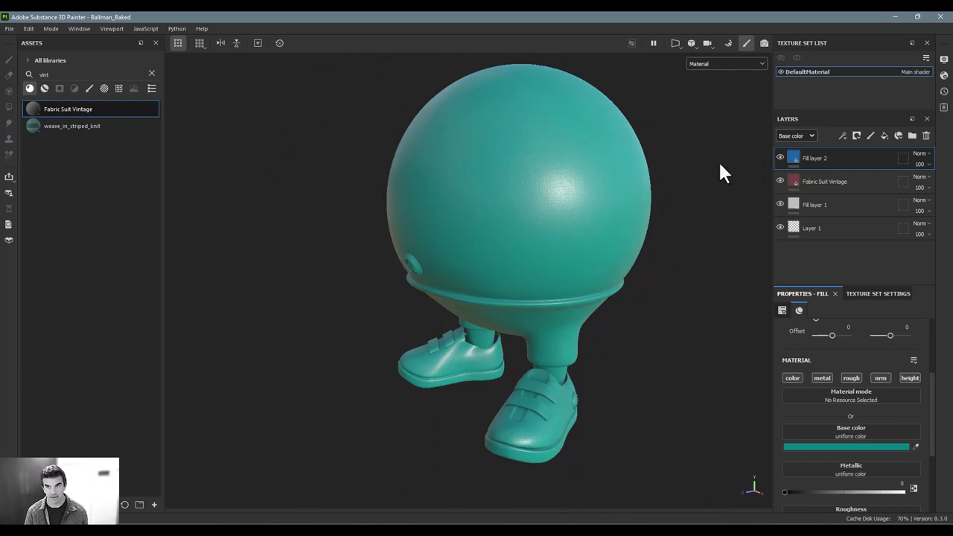
Add paint Layer 2 and brush a white test patch on top of the head
click(869, 134)
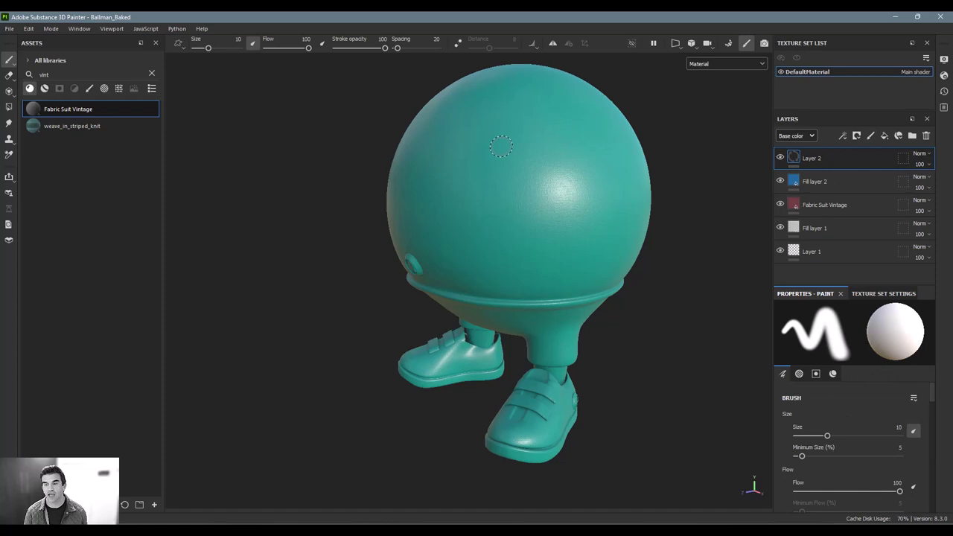
alt+middle_drag(501, 146, 455, 172)
alt+right_drag(455, 172, 594, 166)
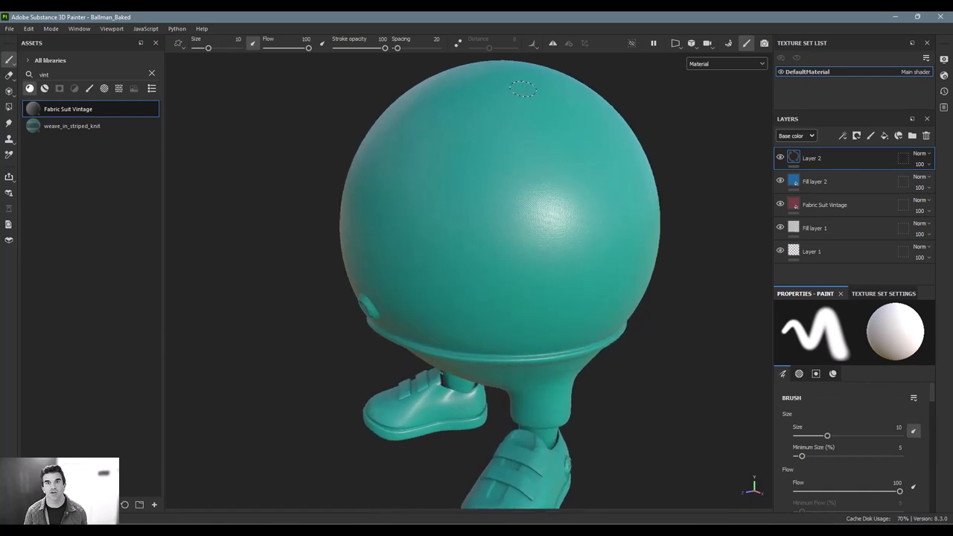
mouse_move(523, 90)
mouse_down()
mouse_move(480, 99)
mouse_move(530, 97)
mouse_move(540, 109)
mouse_move(460, 116)
mouse_move(534, 117)
mouse_move(466, 123)
mouse_move(542, 130)
mouse_move(463, 139)
mouse_move(530, 139)
mouse_move(516, 157)
mouse_move(526, 284)
mouse_move(554, 239)
mouse_up()
scroll(868, 447, down, 15)
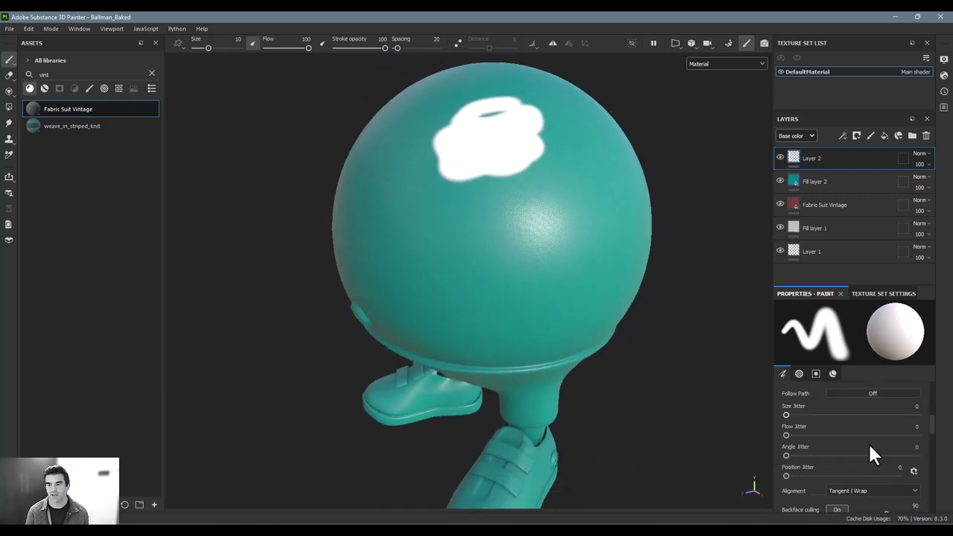
scroll(868, 447, up, 1)
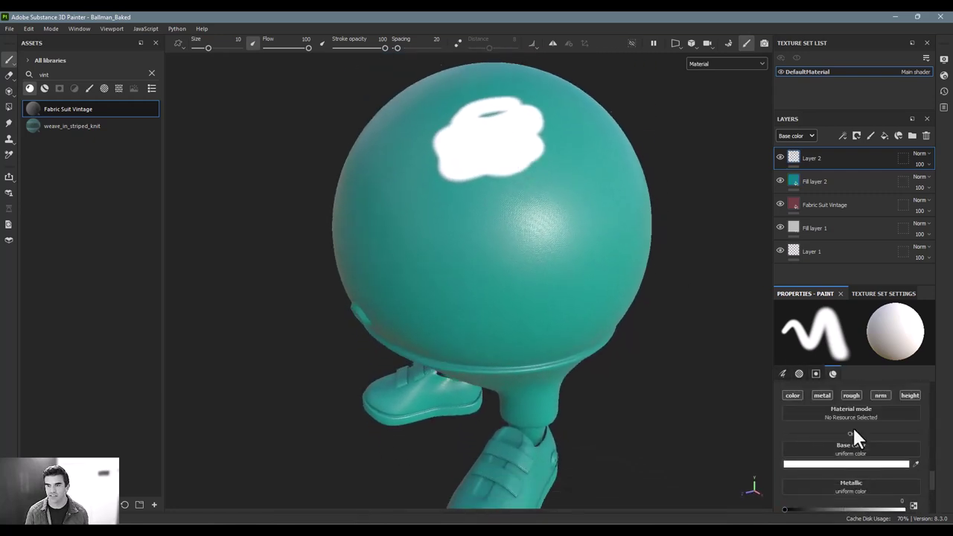
scroll(854, 443, down, 5)
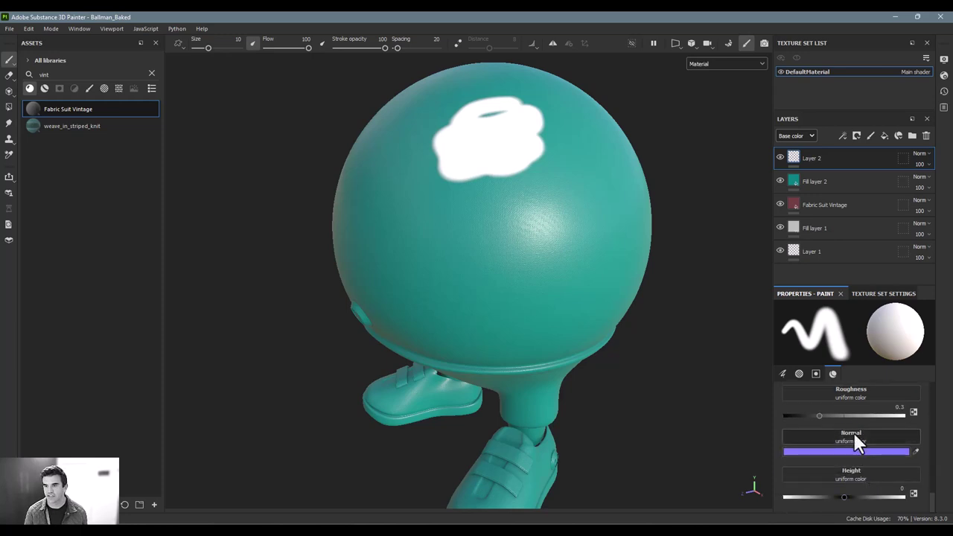
scroll(867, 469, up, 3)
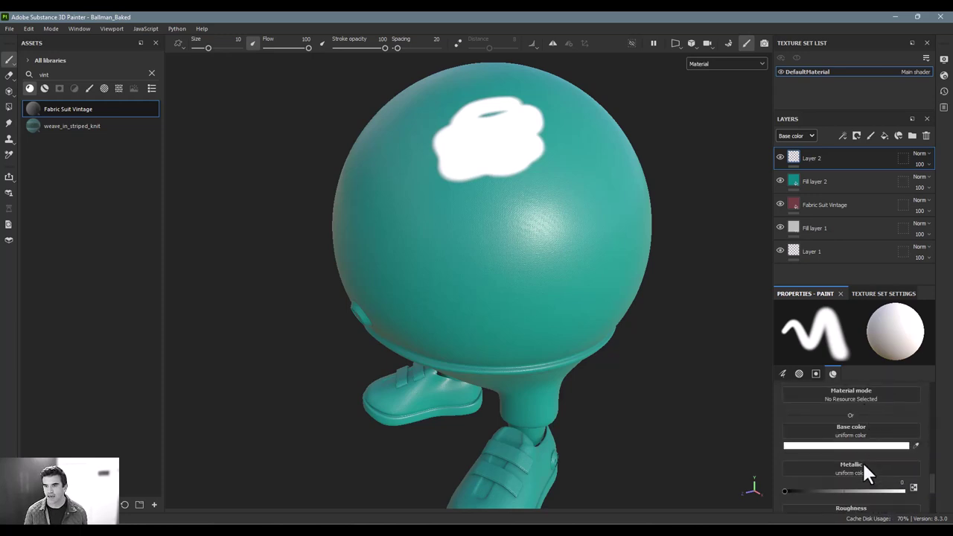
Switch the paint colour to pure red and paint red strokes below the white patch
click(846, 445)
drag(824, 301, 837, 285)
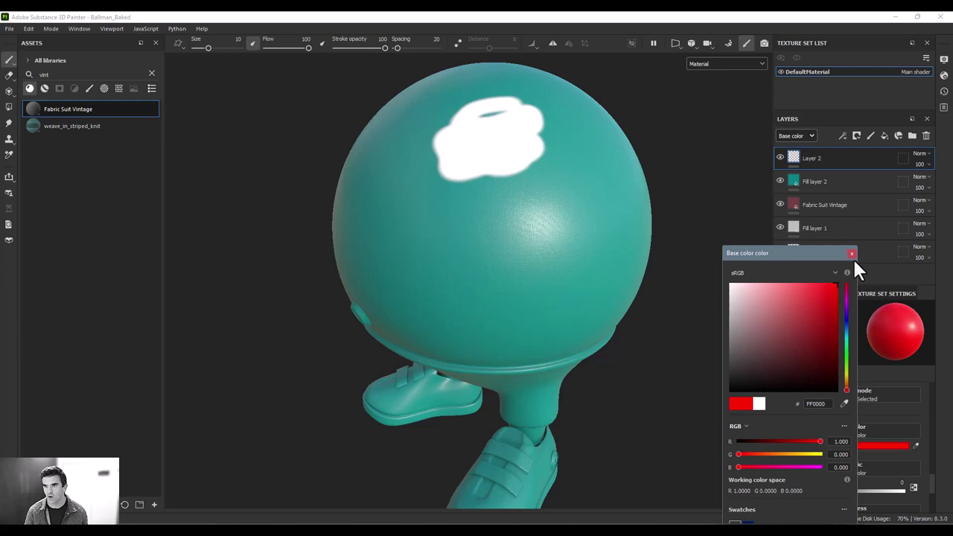
mouse_move(536, 145)
mouse_down()
mouse_move(440, 183)
mouse_move(563, 160)
mouse_up()
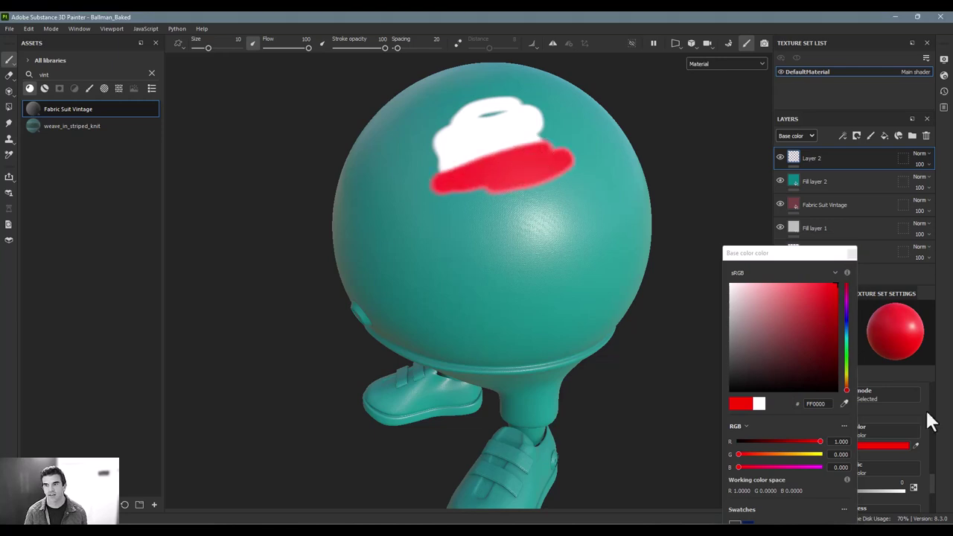
scroll(822, 463, down, 1)
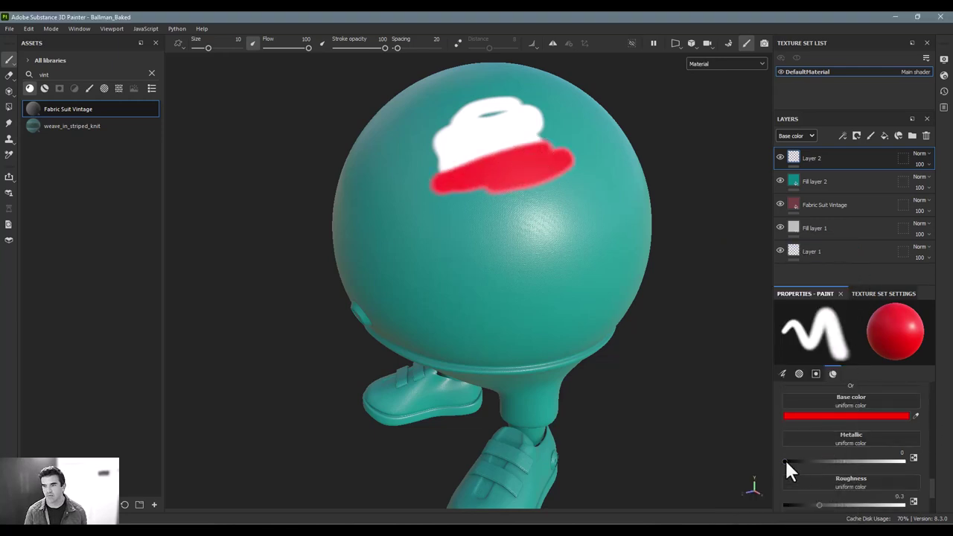
drag(784, 461, 943, 472)
mouse_move(528, 177)
mouse_down()
mouse_move(485, 187)
mouse_move(494, 199)
mouse_move(545, 188)
mouse_move(504, 201)
mouse_up()
Adjust the brush material sliders and paint glossy, raised darker red strokes below the band
scroll(854, 497, down, 2)
drag(819, 445, 756, 442)
mouse_move(546, 181)
mouse_down()
mouse_move(456, 217)
mouse_move(554, 204)
mouse_move(459, 237)
mouse_move(533, 230)
mouse_up()
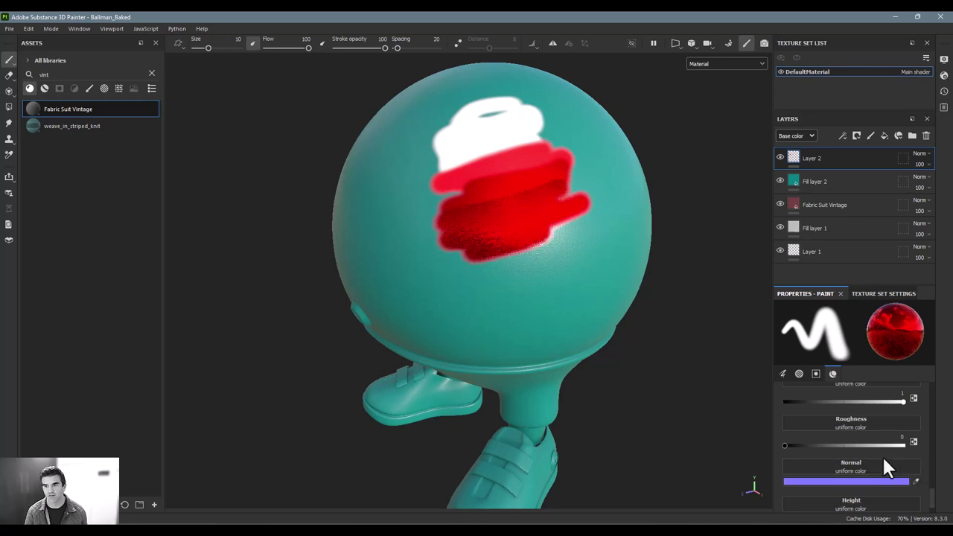
scroll(882, 462, down, 1)
drag(844, 496, 932, 507)
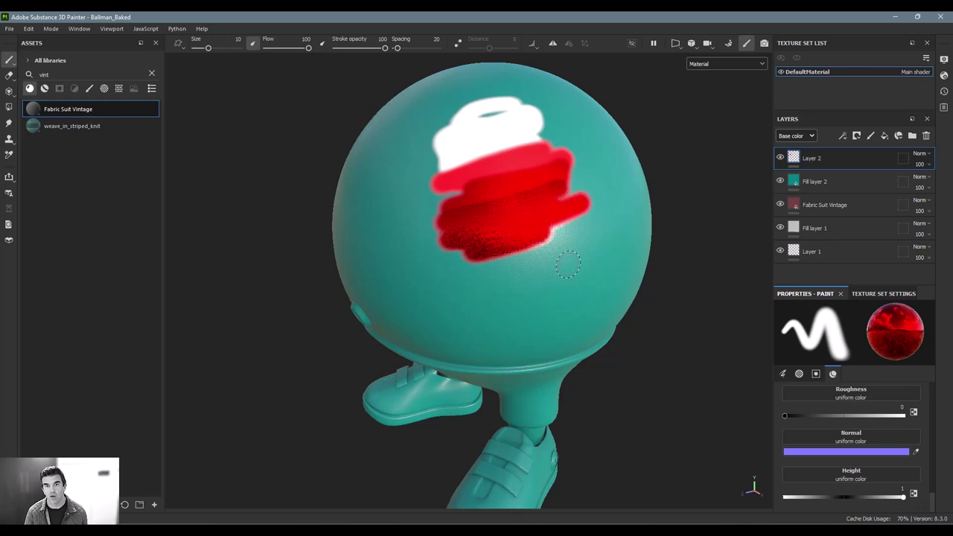
mouse_move(566, 231)
mouse_down()
mouse_move(485, 254)
mouse_move(570, 238)
mouse_move(463, 257)
mouse_move(539, 244)
mouse_move(480, 265)
mouse_up()
Lower the brush height to -1 and paint a sunken dark red stroke below the patch
drag(864, 495, 761, 494)
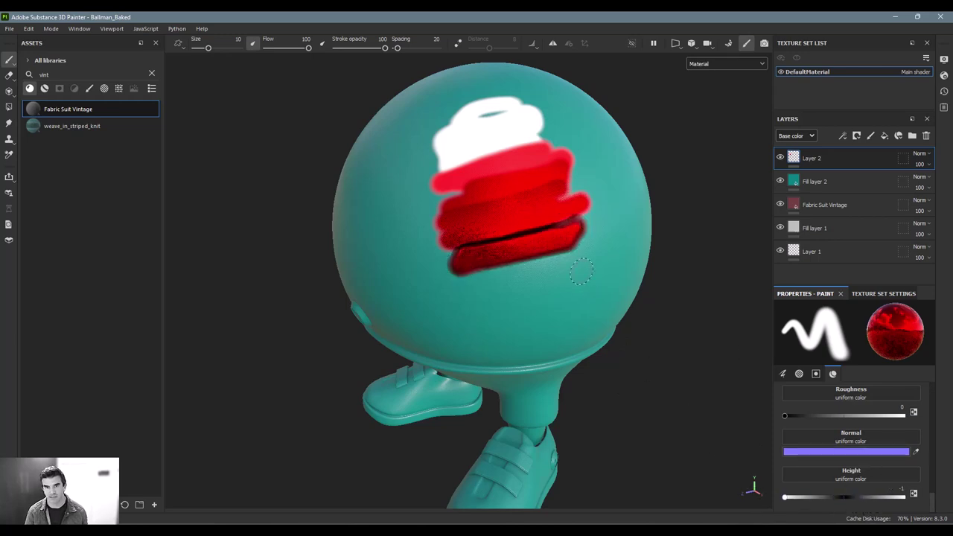
mouse_move(581, 273)
mouse_down()
mouse_move(499, 277)
mouse_move(573, 257)
mouse_move(521, 287)
mouse_move(505, 282)
mouse_move(555, 287)
mouse_move(642, 260)
mouse_move(532, 291)
mouse_move(600, 281)
mouse_move(577, 302)
mouse_move(481, 319)
mouse_move(523, 268)
mouse_move(587, 336)
mouse_move(499, 276)
mouse_move(510, 319)
mouse_move(562, 283)
mouse_up()
alt+middle_drag(591, 250, 589, 290)
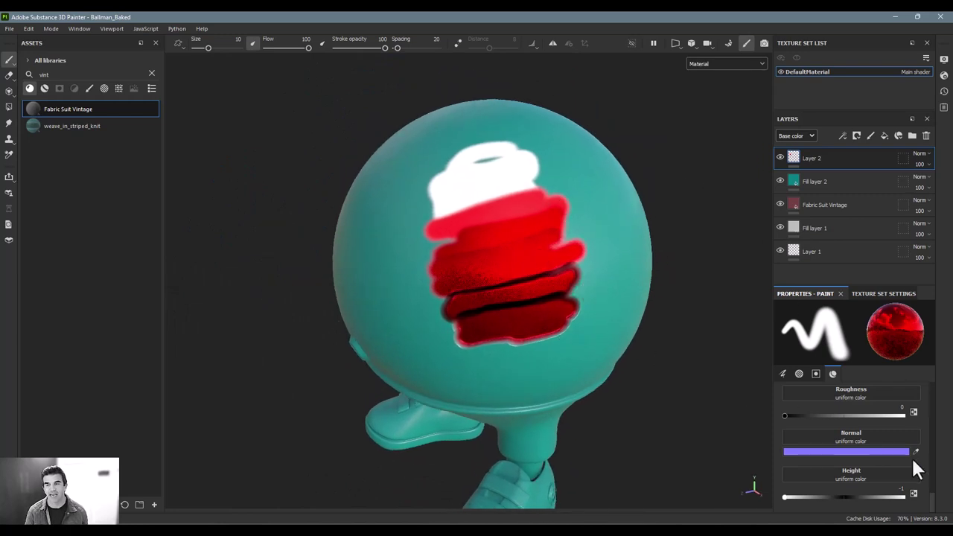
Change the paint colour to blue (0E00FF) and paint a dark blue stroke beneath the red ones
scroll(914, 459, up, 3)
scroll(861, 471, down, 2)
click(859, 444)
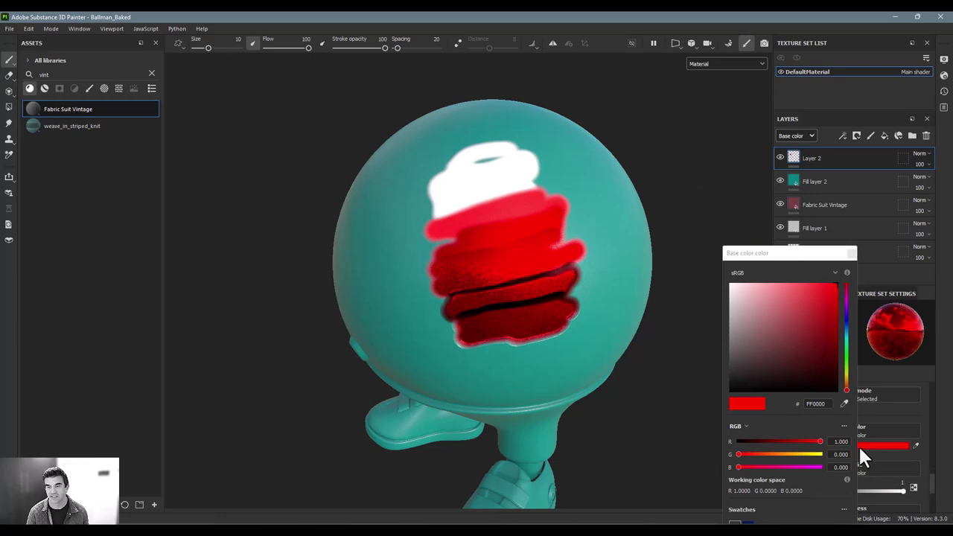
drag(842, 358, 847, 318)
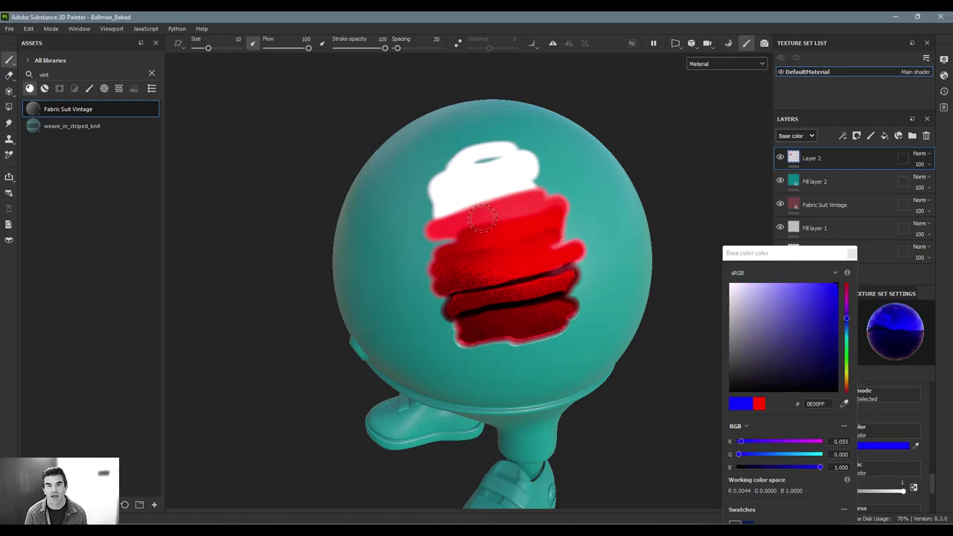
mouse_move(570, 339)
mouse_down()
mouse_move(472, 362)
mouse_move(512, 335)
mouse_move(508, 350)
mouse_up()
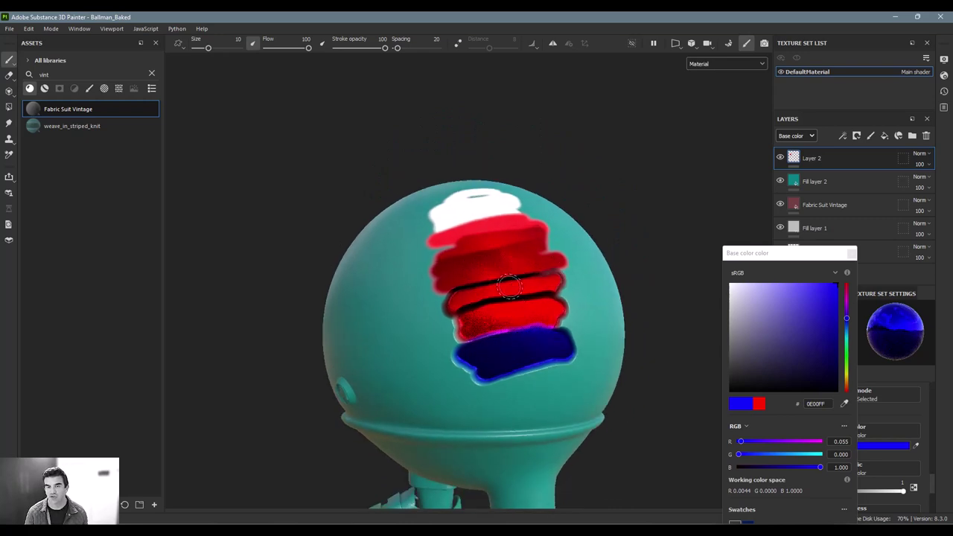
click(852, 253)
alt+middle_drag(505, 238, 510, 260)
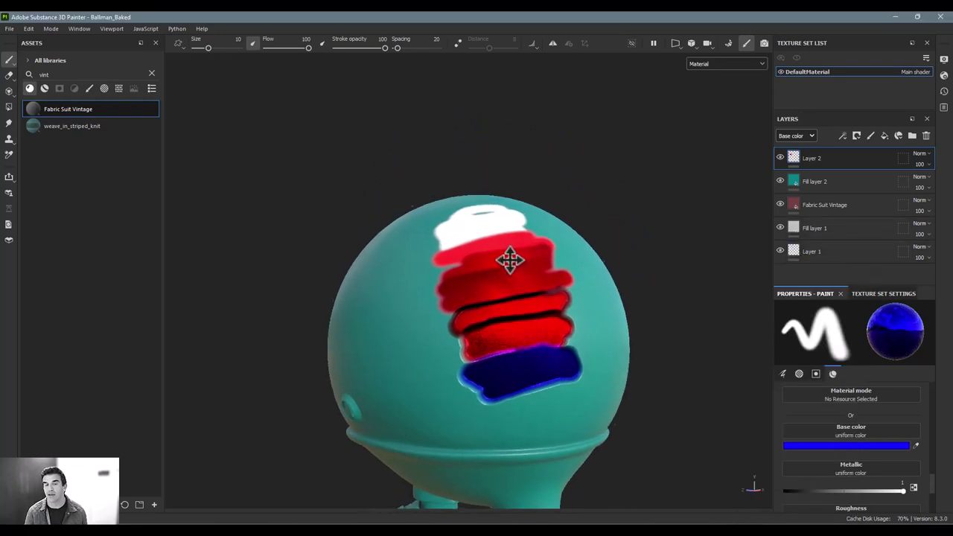
mouse_move(510, 260)
alt+right_down()
mouse_move(570, 293)
mouse_move(485, 223)
alt+right_up()
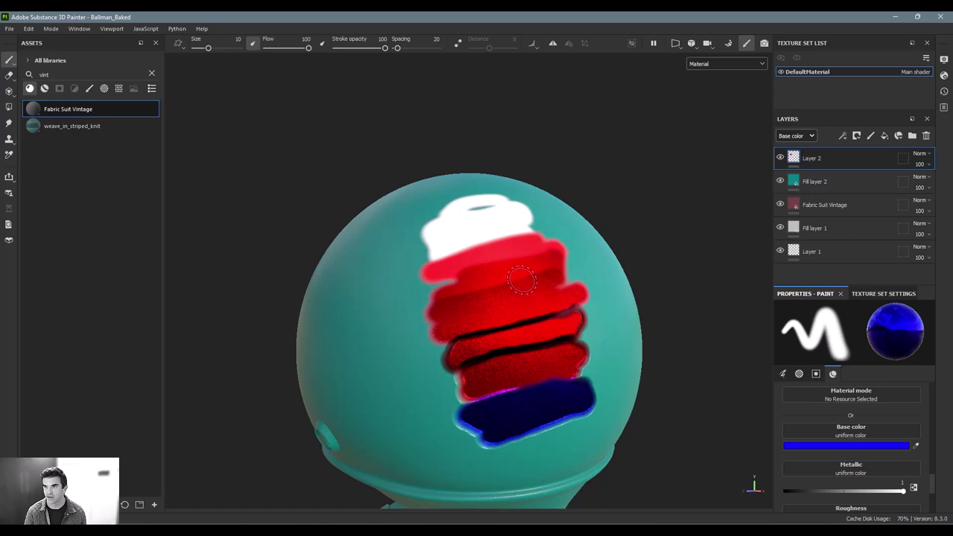
mouse_move(522, 280)
alt+mouse_down()
mouse_move(553, 319)
mouse_move(532, 351)
mouse_move(506, 228)
mouse_move(486, 328)
mouse_move(574, 240)
mouse_move(530, 271)
mouse_move(600, 278)
alt+mouse_up()
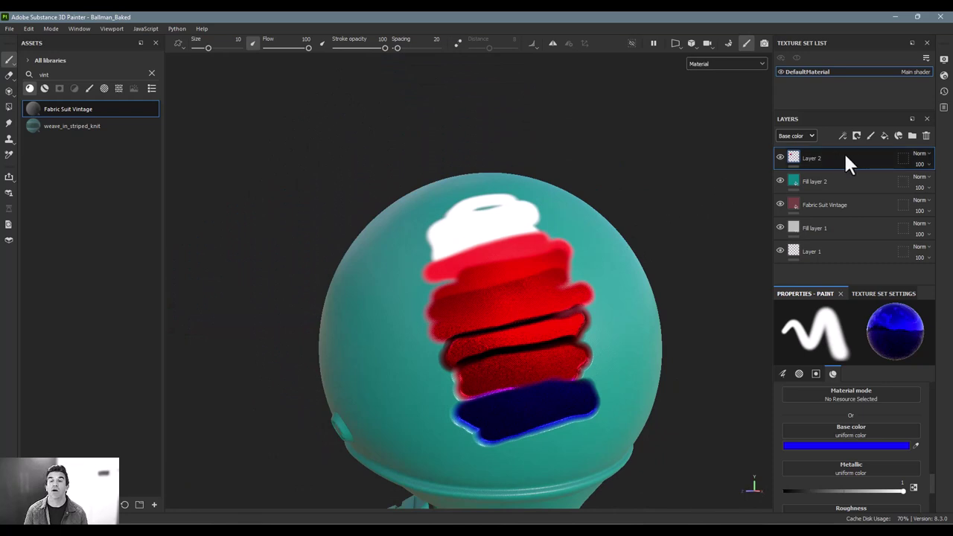
Replace Layer 2 with an empty paint layer and search the Brushes library for 'stitch'
key(Delete)
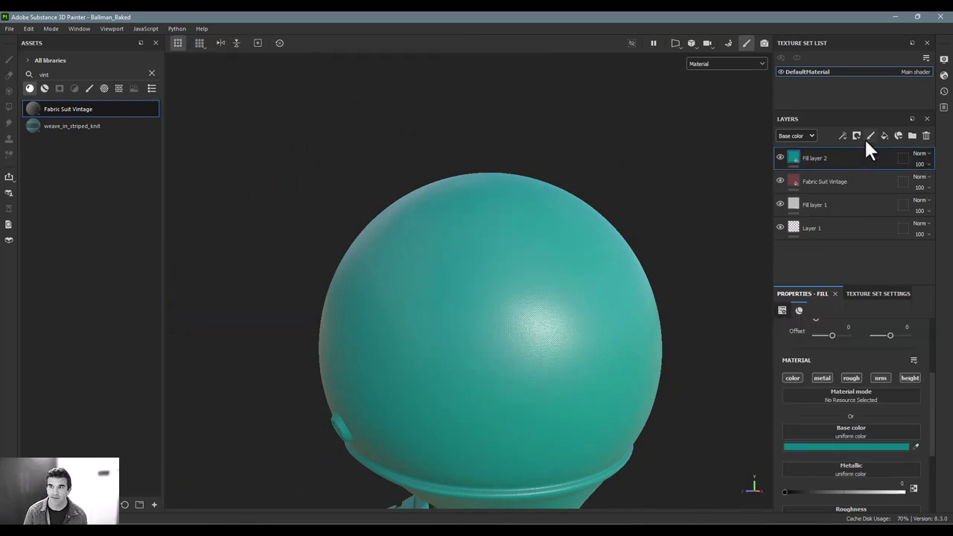
click(868, 137)
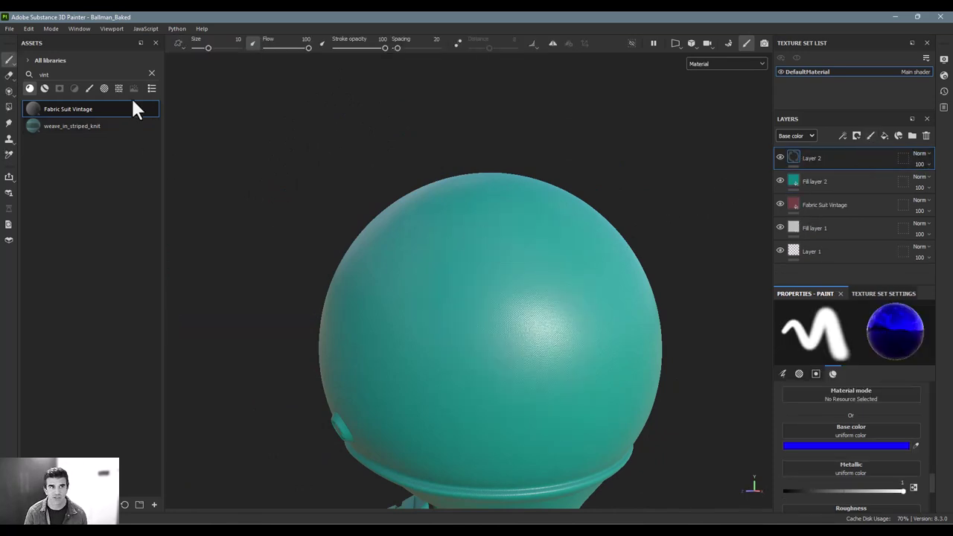
click(151, 74)
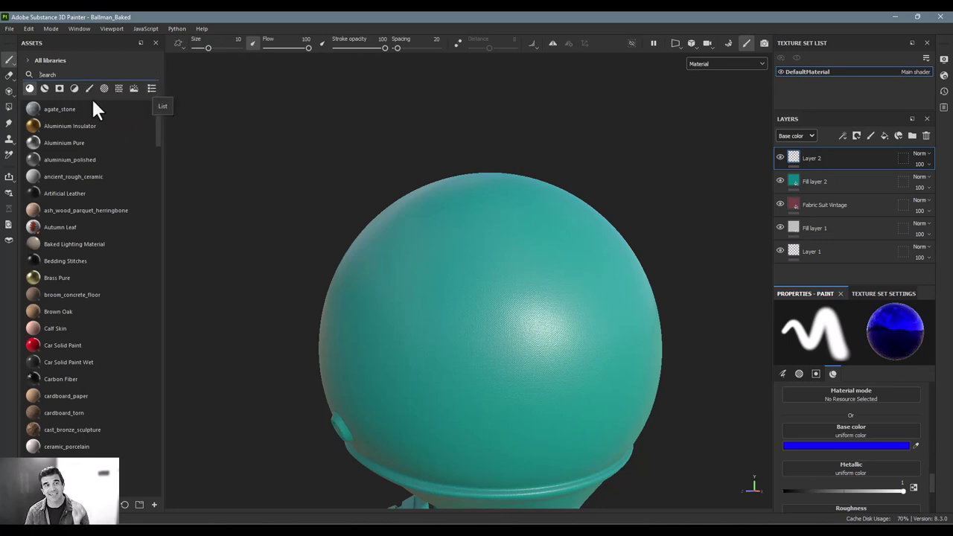
mouse_move(81, 111)
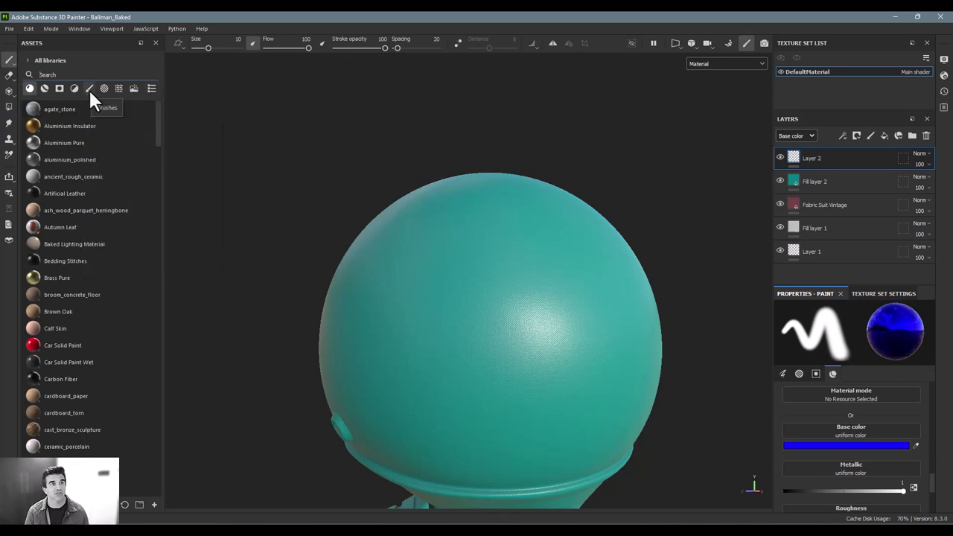
click(88, 88)
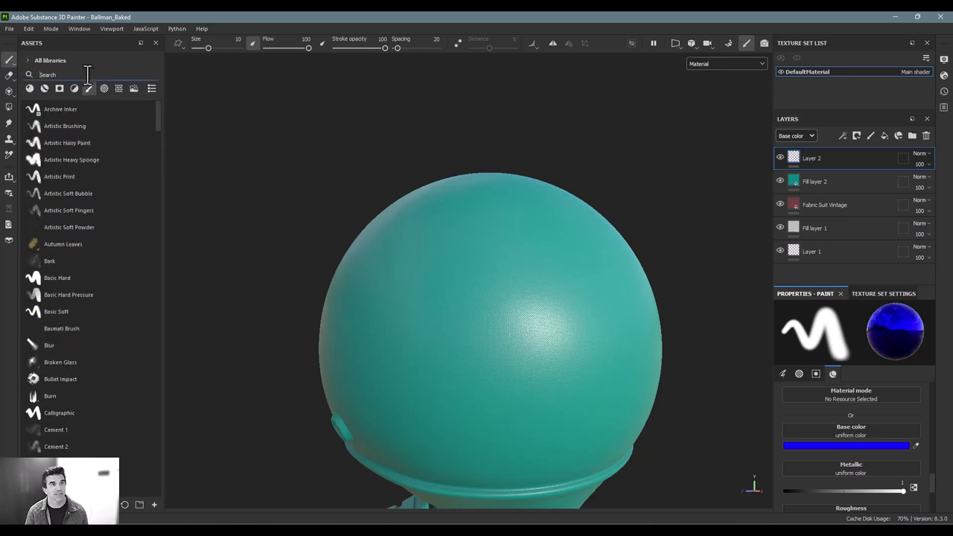
click(87, 72)
text(stitch)
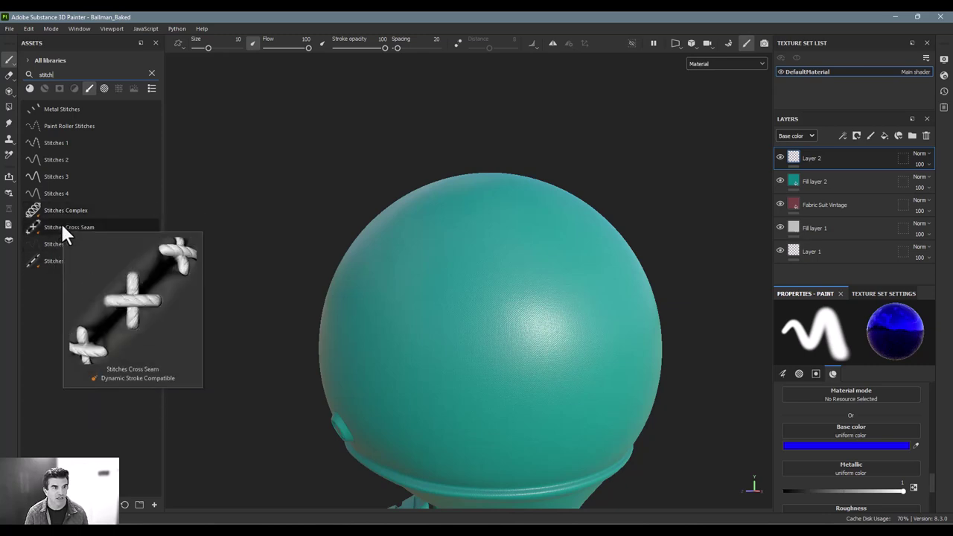
Load the Stitches Cross Seam brush, draw a trial S-curve seam around the ball, then undo it
click(62, 228)
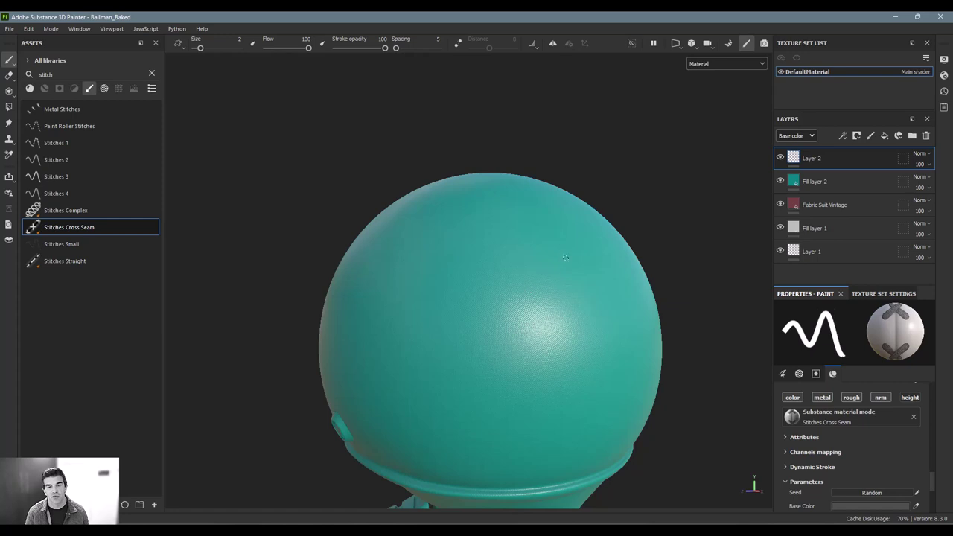
drag(536, 229, 459, 238)
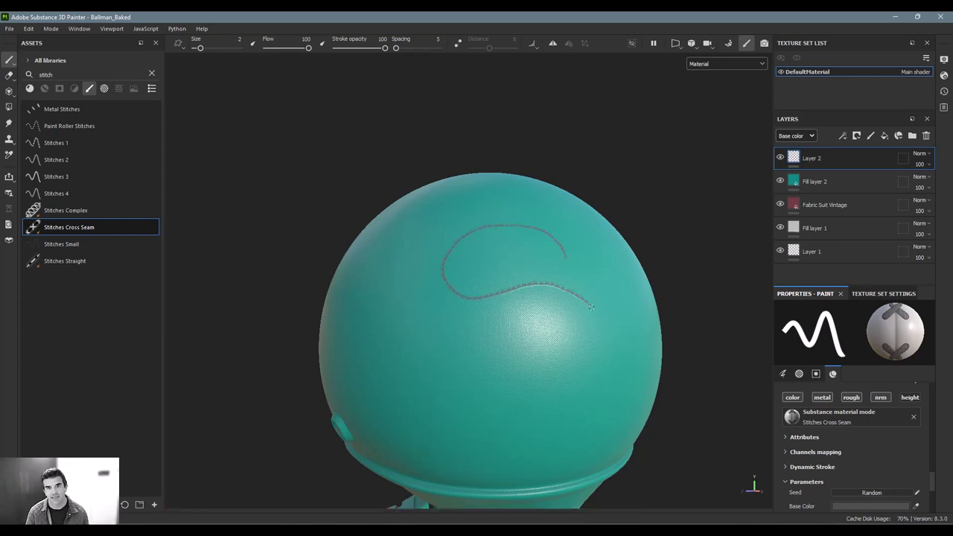
mouse_move(592, 306)
mouse_down()
mouse_move(586, 354)
mouse_move(513, 371)
mouse_up()
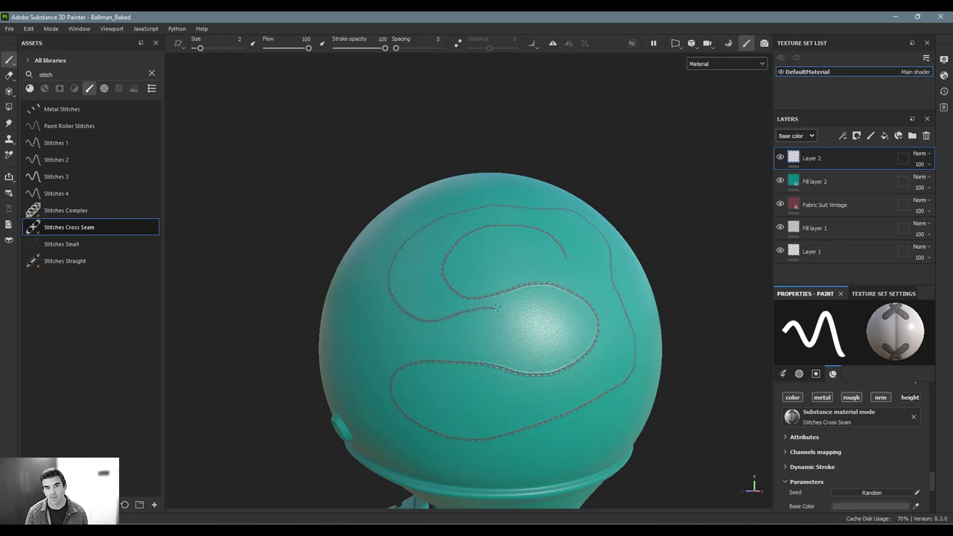
drag(497, 308, 419, 328)
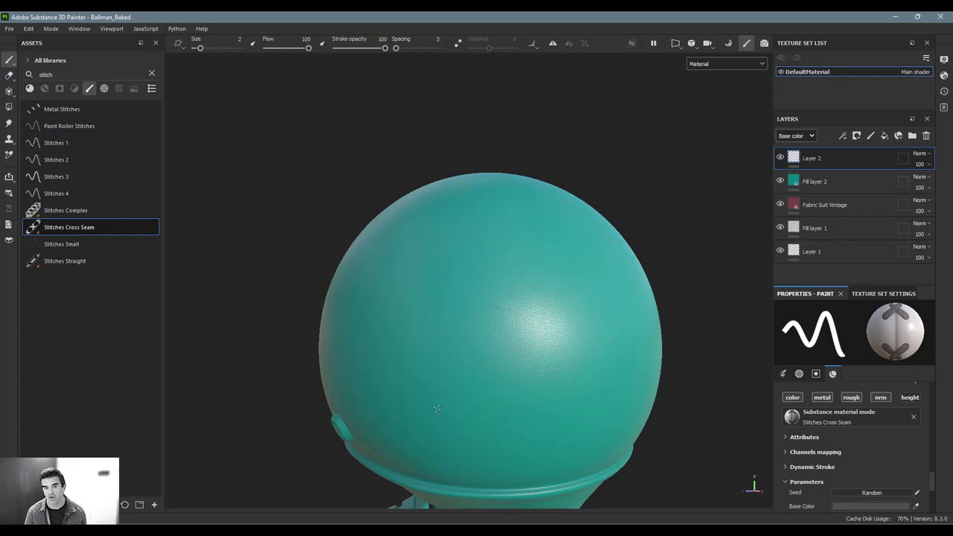
key(ctrl+z)
Orbit to a lower side view and pan the character up-left to show the legs and shoes
mouse_move(517, 415)
alt+mouse_down()
mouse_move(395, 368)
mouse_move(485, 407)
alt+mouse_up()
alt+middle_drag(485, 406, 424, 339)
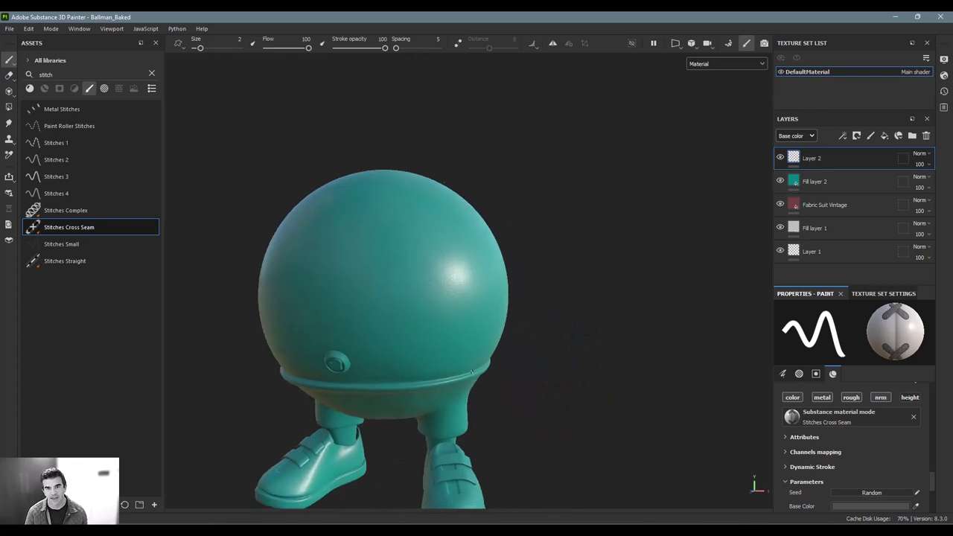
alt+middle_drag(432, 378, 328, 340)
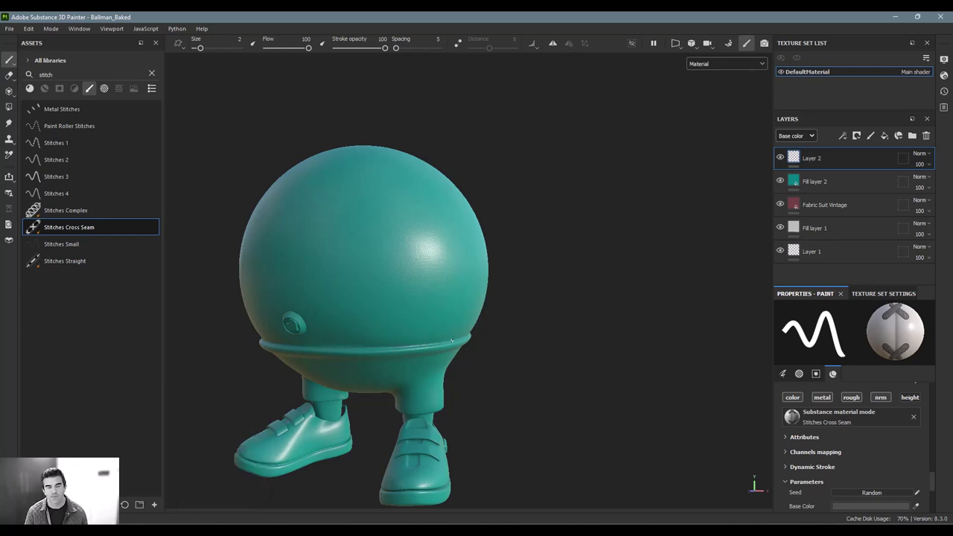
key(F1)
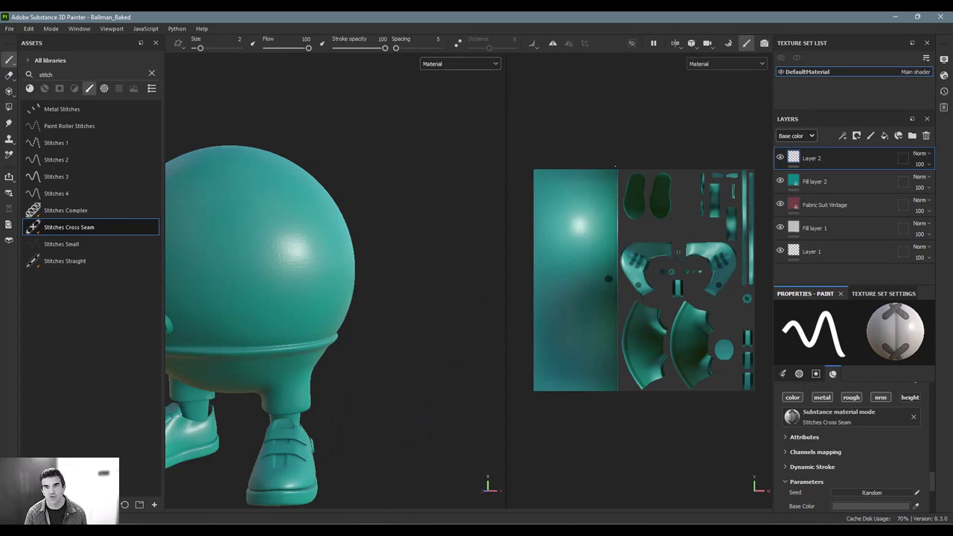
key(shift)
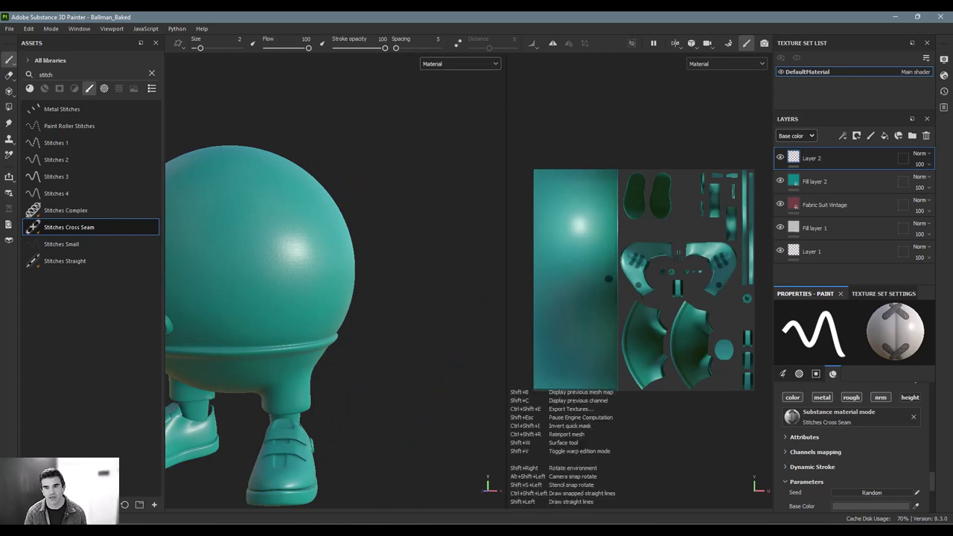
alt+drag(309, 345, 374, 328)
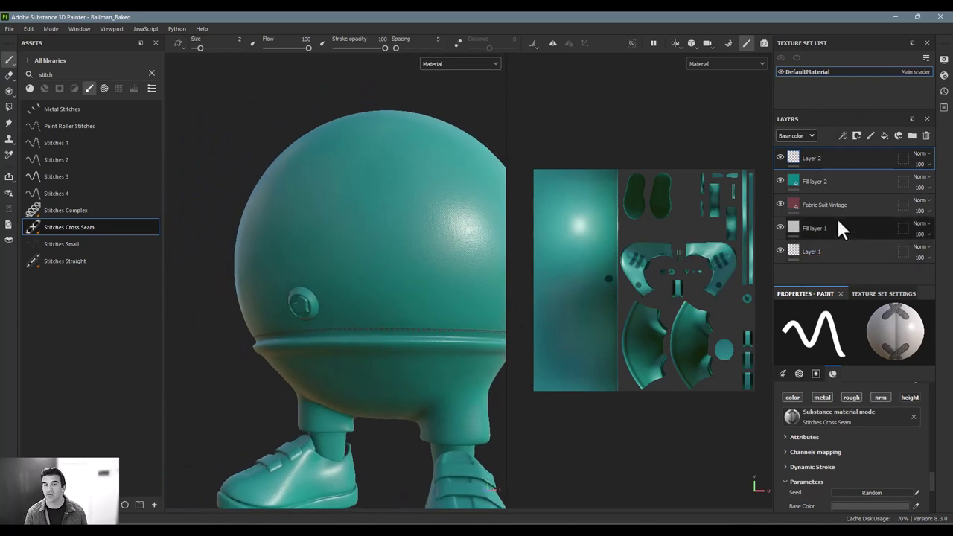
key(F2)
From a frontal view, clear the stitch search and filter the asset library to show only materials
scroll(620, 209, up, 3)
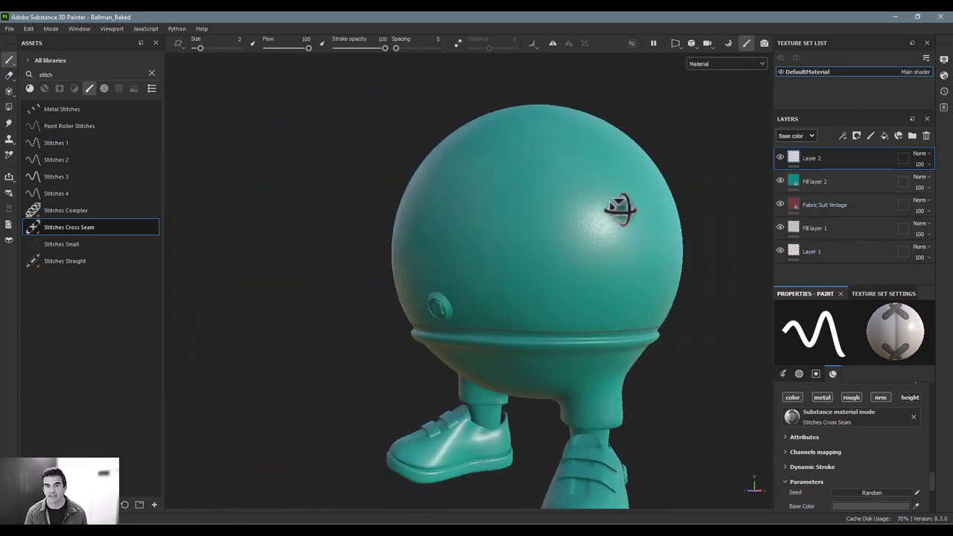
alt+drag(620, 208, 563, 167)
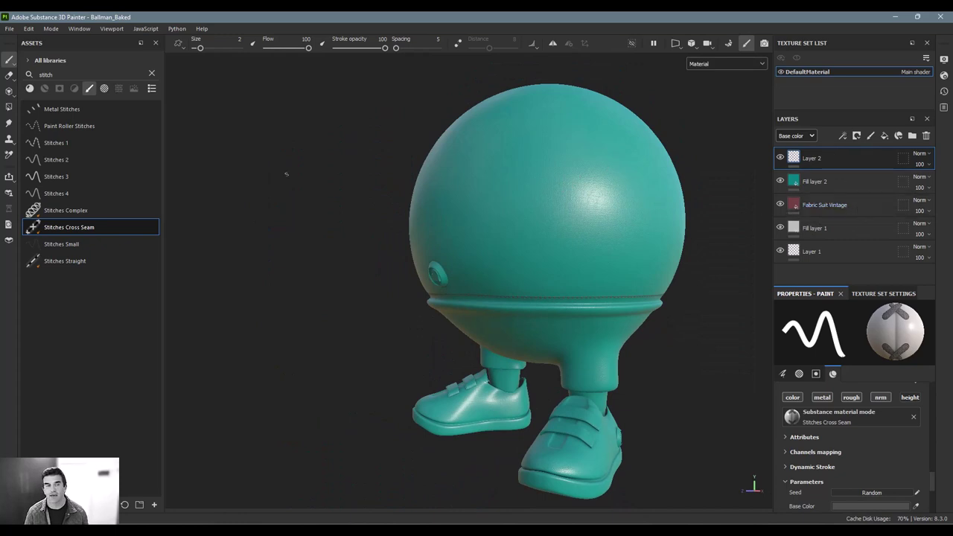
click(152, 73)
click(29, 88)
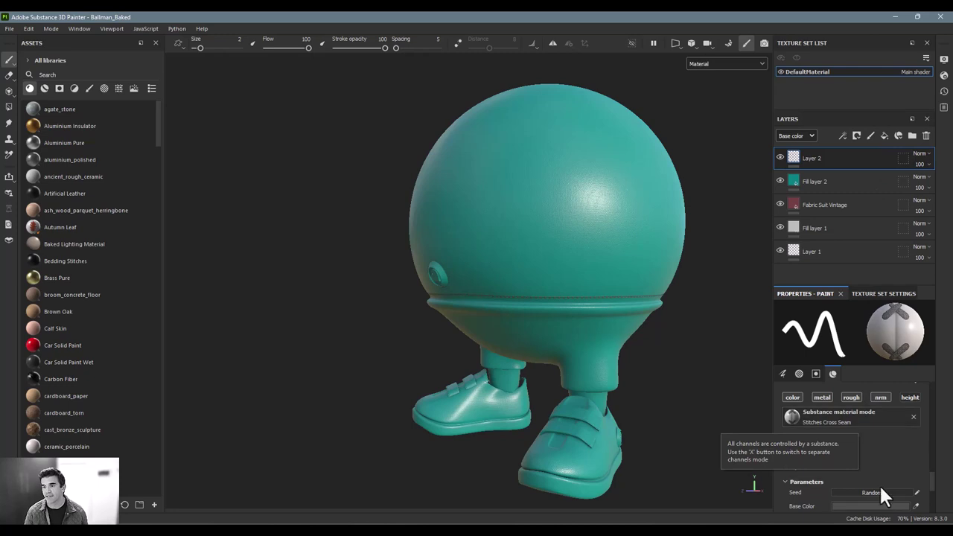
Scroll the Properties panel down to review the stitch brush's thread parameters
scroll(885, 449, down, 1)
scroll(886, 448, up, 1)
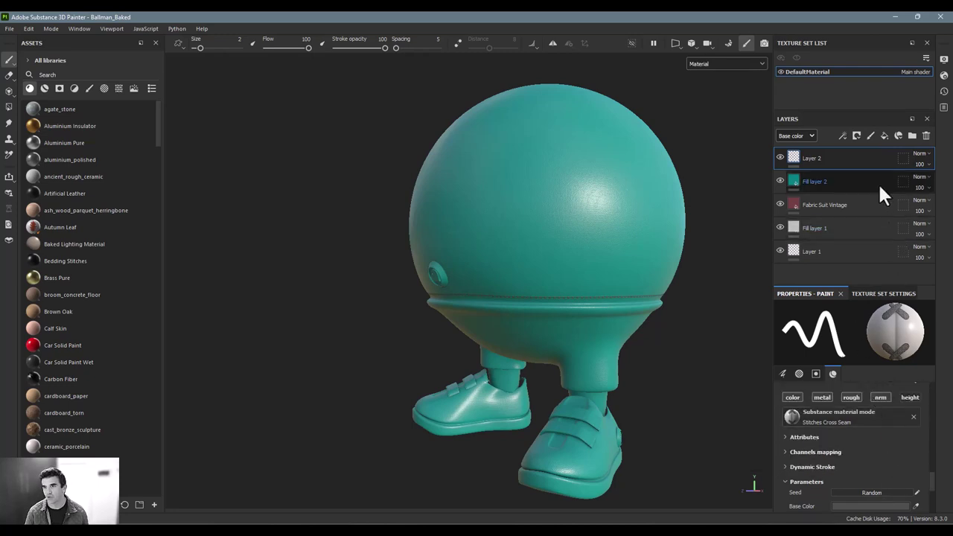
scroll(876, 440, down, 1)
scroll(886, 424, down, 2)
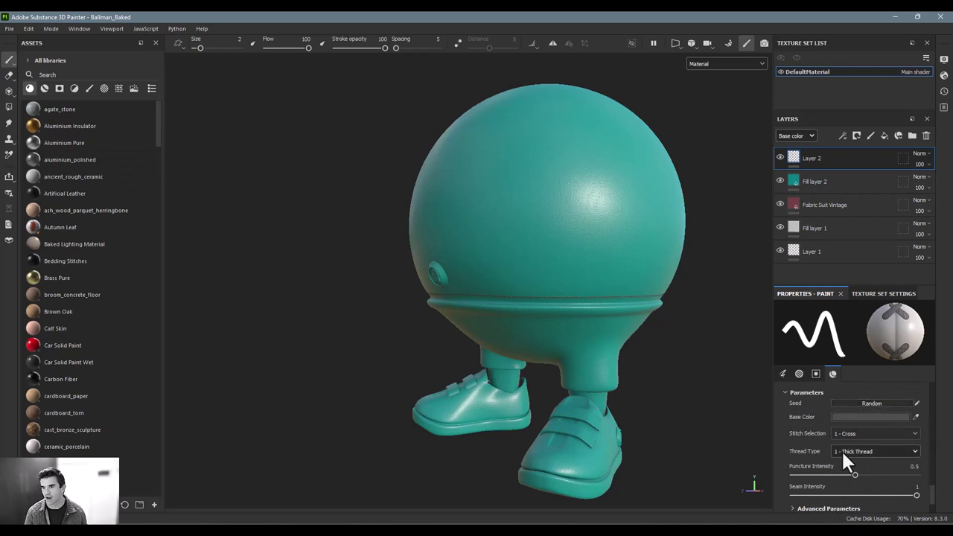
scroll(842, 450, down, 2)
scroll(842, 450, up, 2)
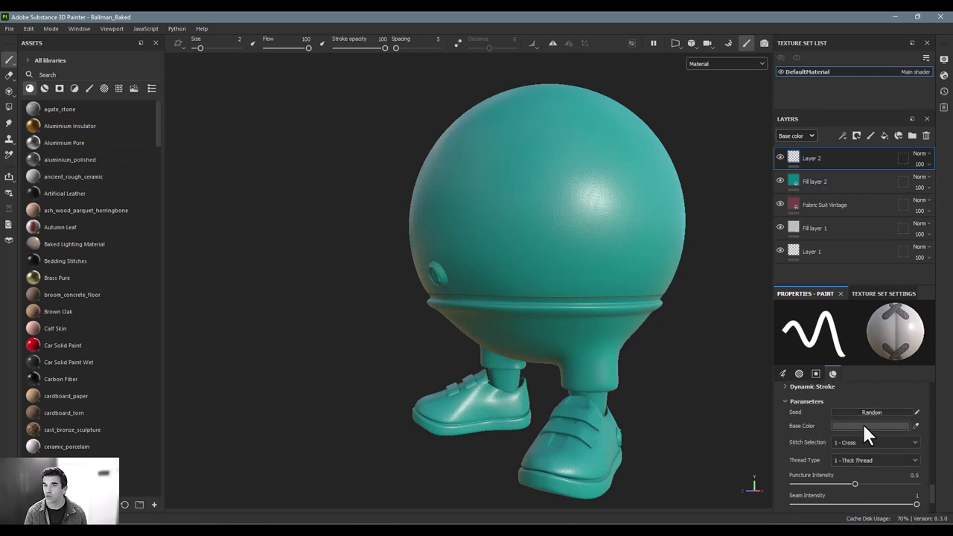